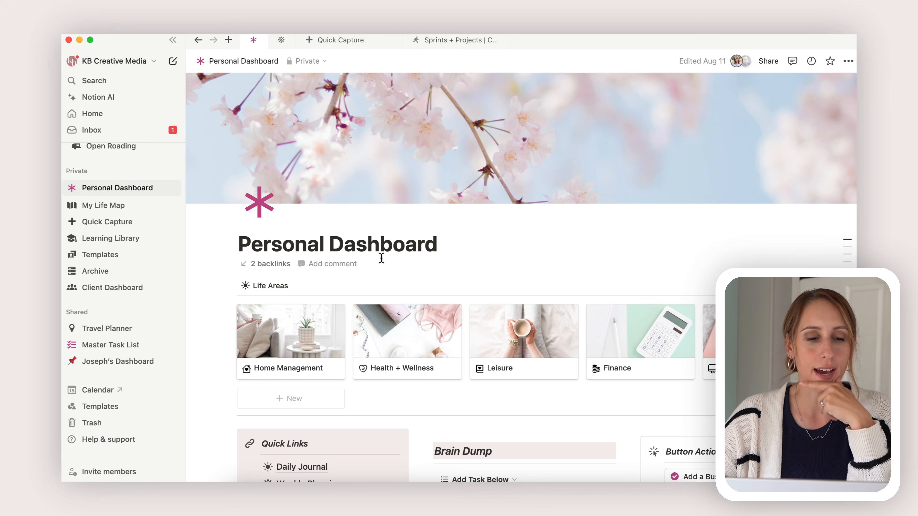
Open the shared Master Task List page and look over its status groups
left_click(131, 351)
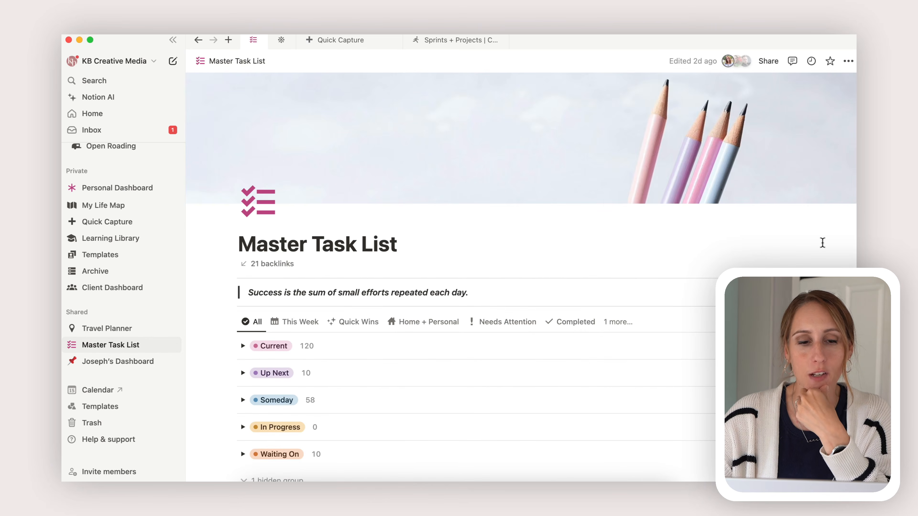
scroll(822, 243, "down", 3)
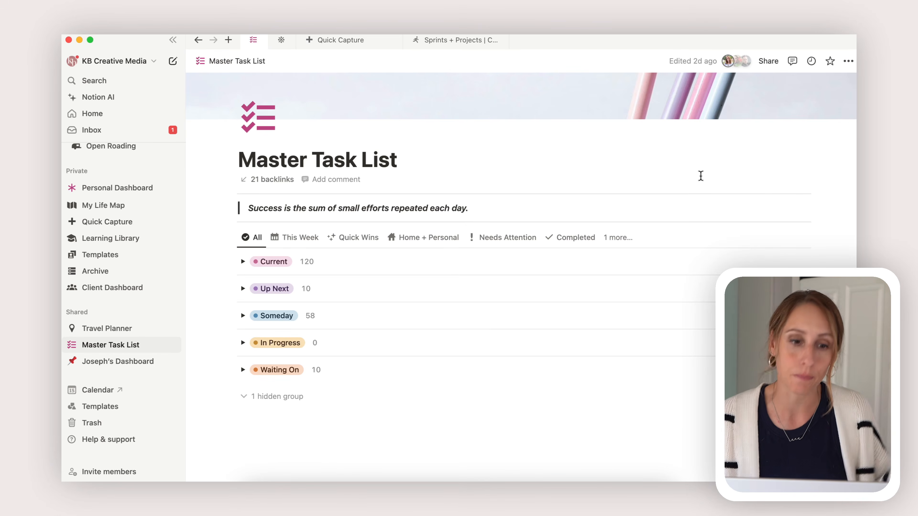
scroll(344, 242, "up", 3)
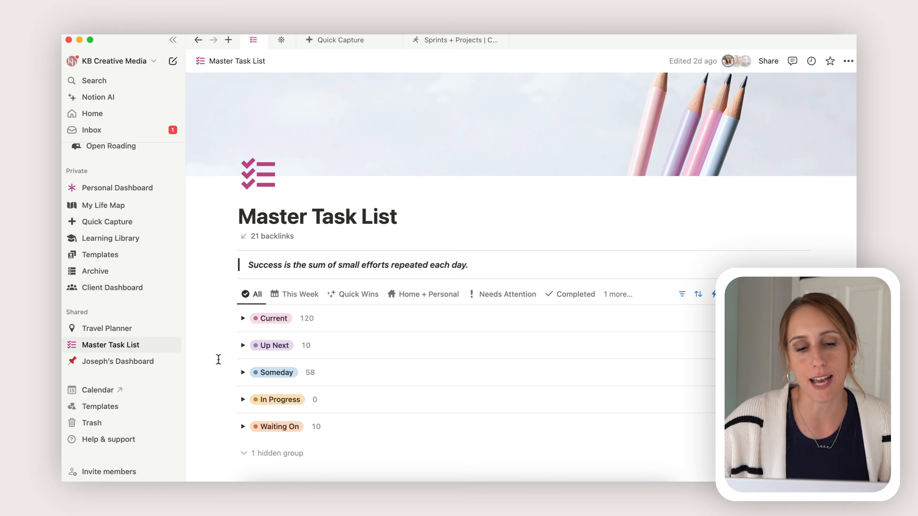
Expand the Someday group and the Current group in turn to view their tasks, collapsing each again
left_click(243, 372)
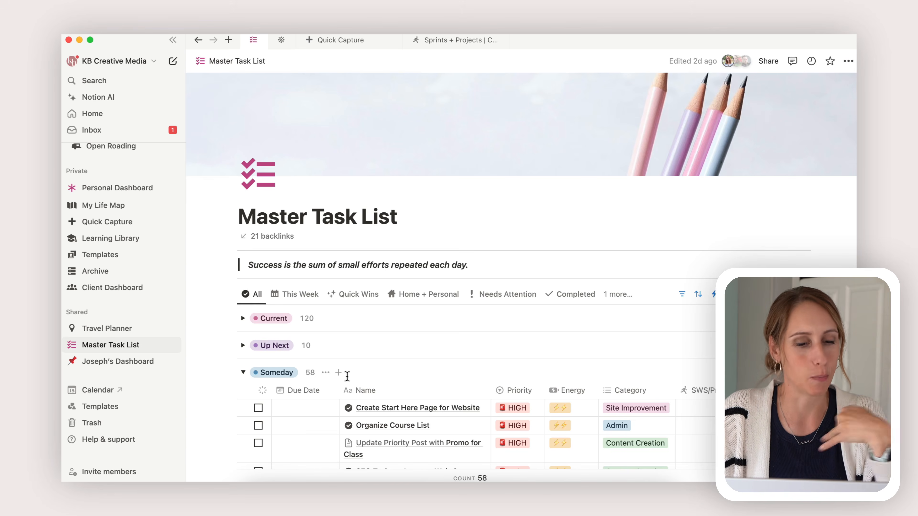
left_click(243, 373)
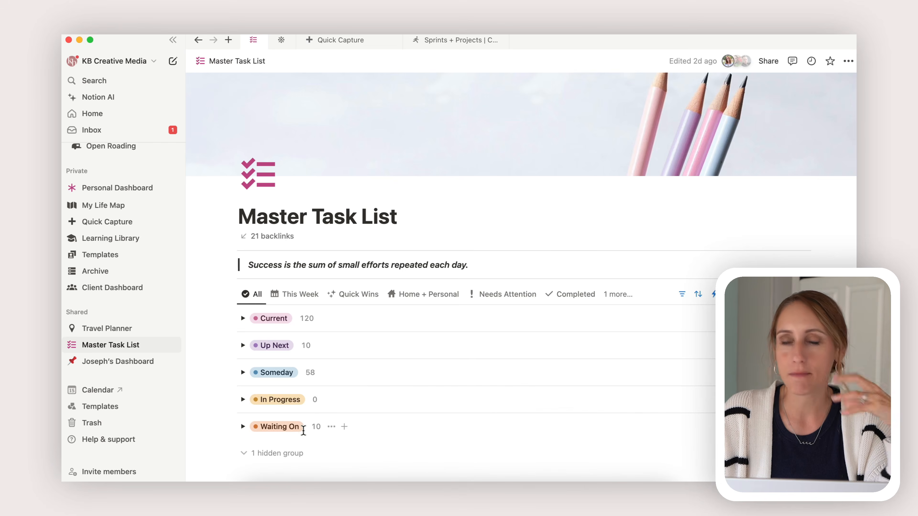
left_click(243, 319)
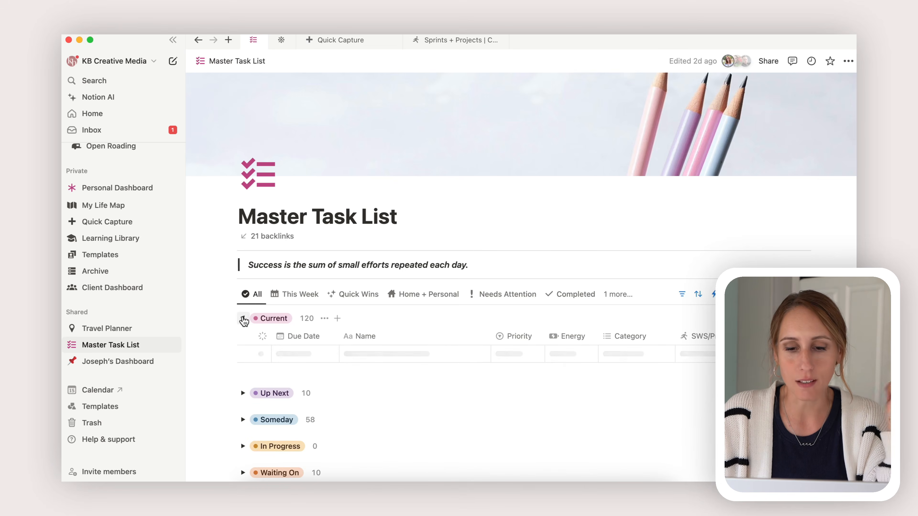
left_click(243, 318)
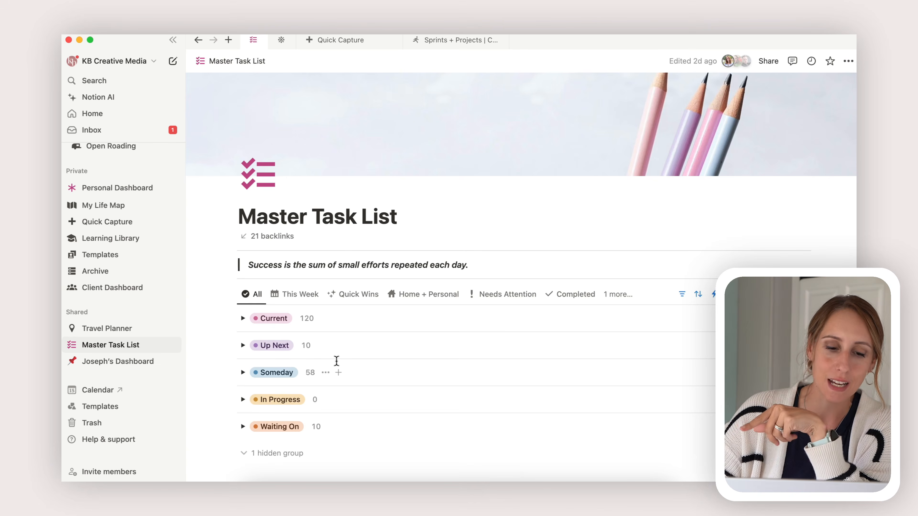
Expand the Waiting On group to review its tasks, and collapse it again
left_click(243, 426)
scroll(368, 383, "down", 2)
scroll(369, 383, "down", 4)
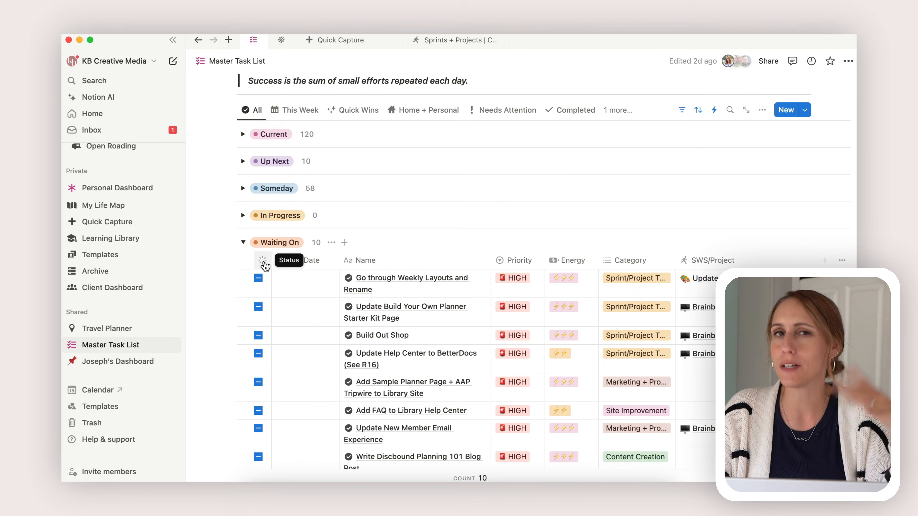
left_click(242, 242)
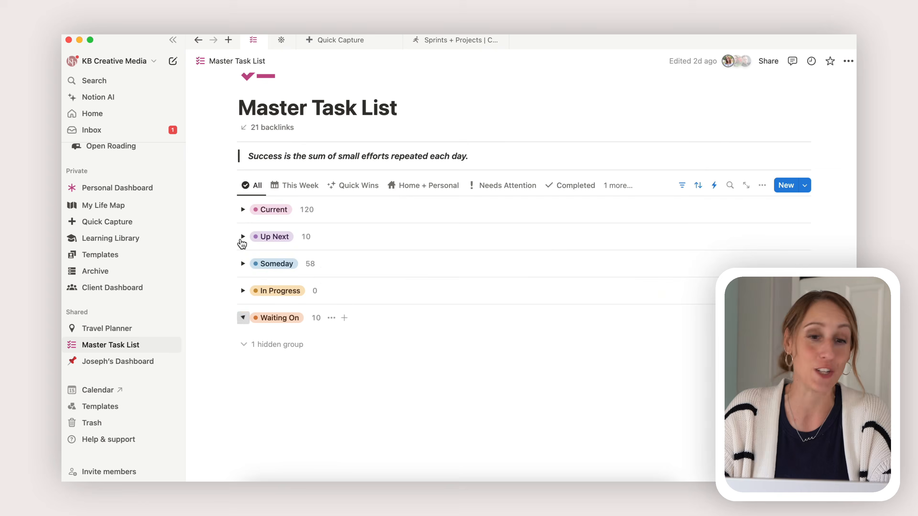
scroll(318, 275, "up", 2)
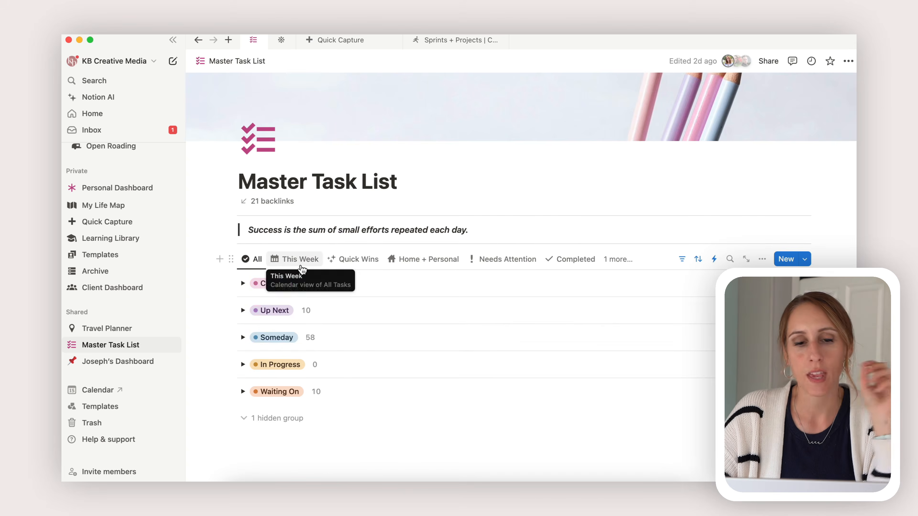
Show the tasks in the This Week calendar view and look through the week's scheduled cards
left_click(291, 260)
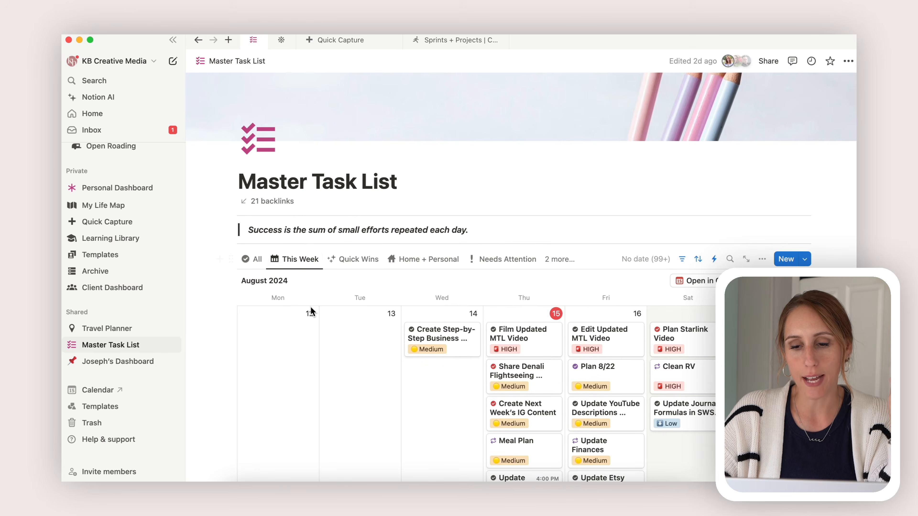
scroll(310, 312, "down", 3)
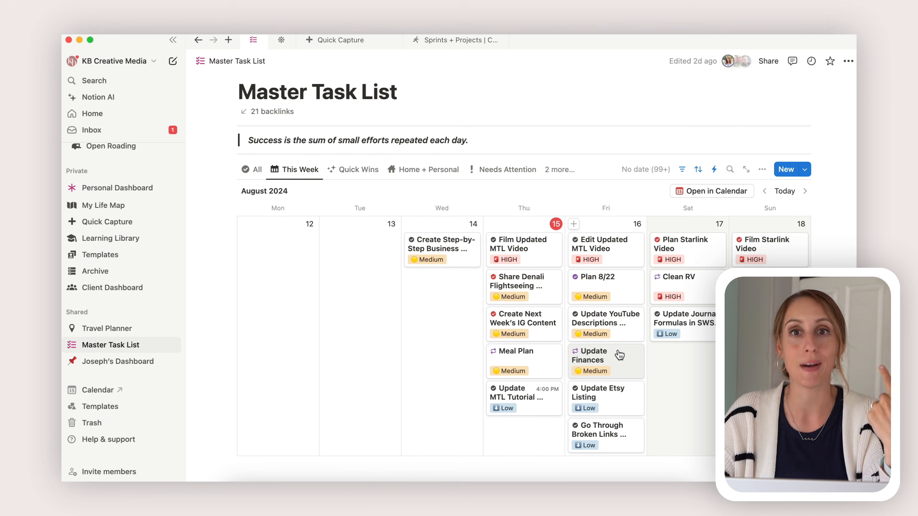
mouse_move(526, 281)
left_mouse_down()
mouse_move(442, 285)
mouse_move(517, 282)
left_mouse_up()
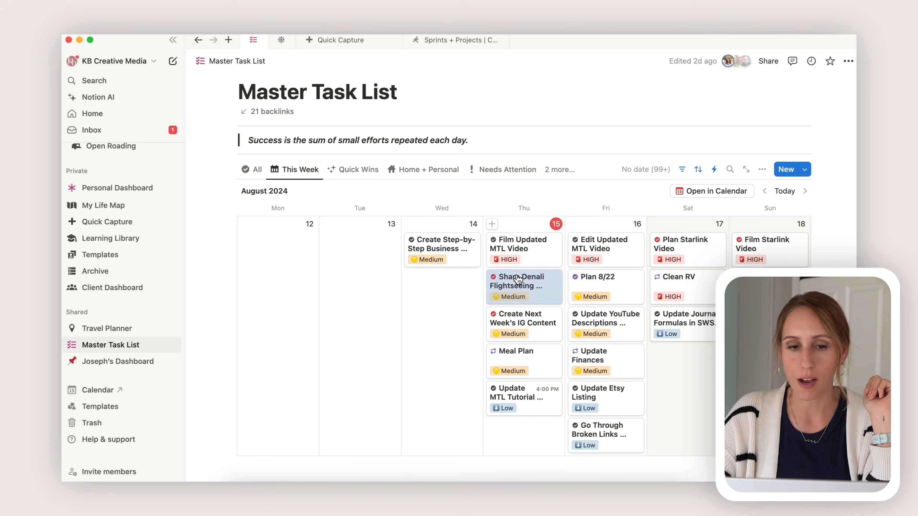
Show the Quick Wins view and inspect its filter rules, hiding the filter bar again
left_click(358, 171)
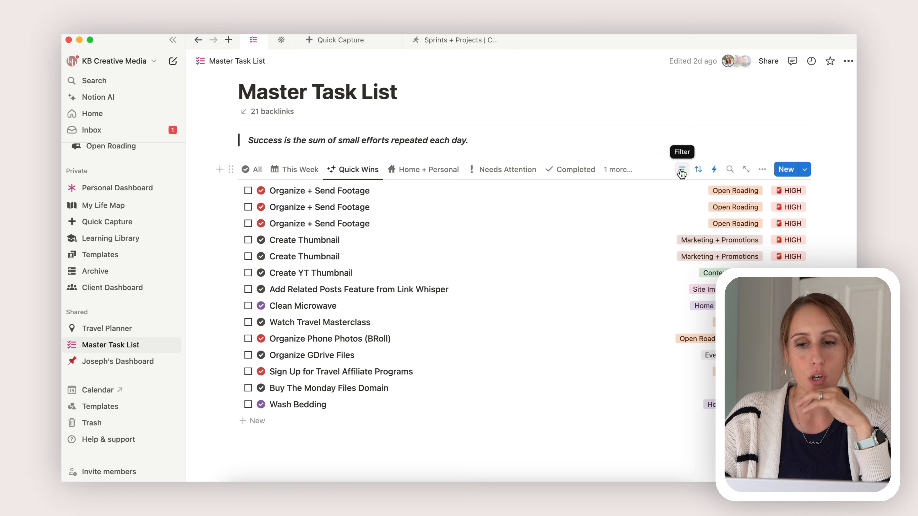
left_click(682, 170)
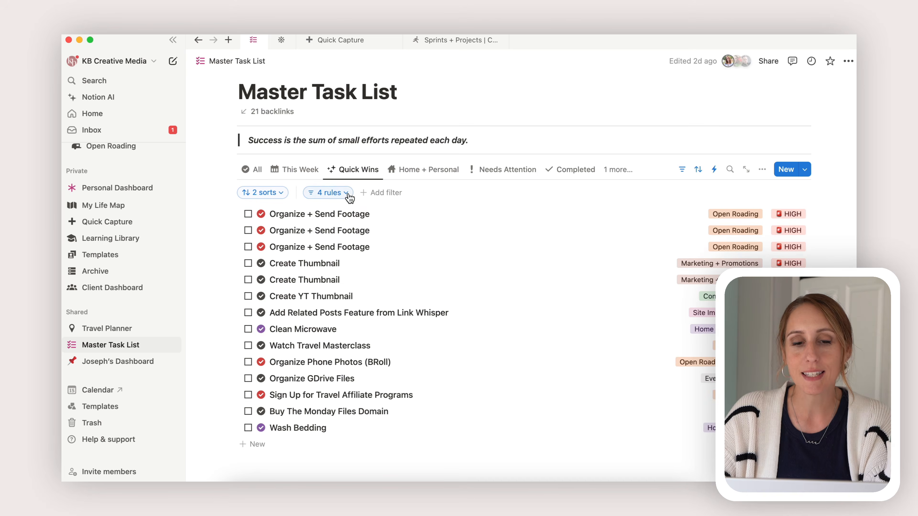
left_click(345, 194)
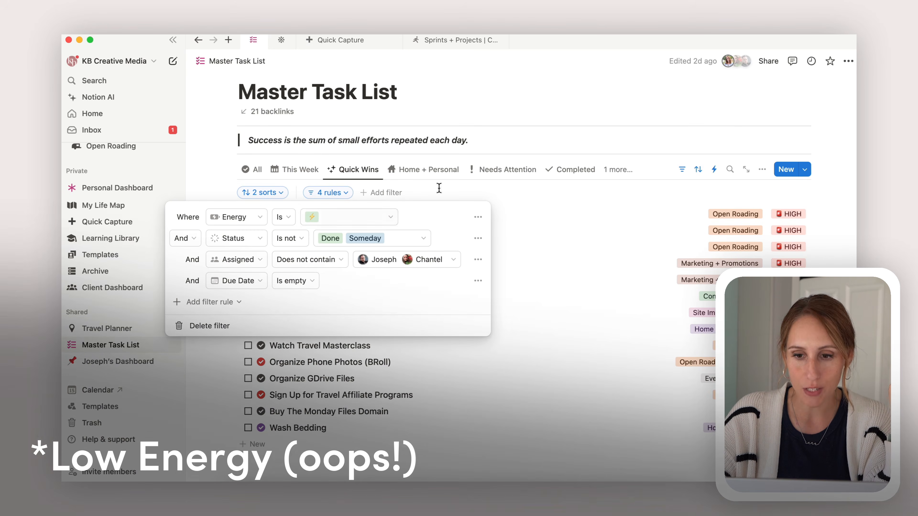
left_click(684, 170)
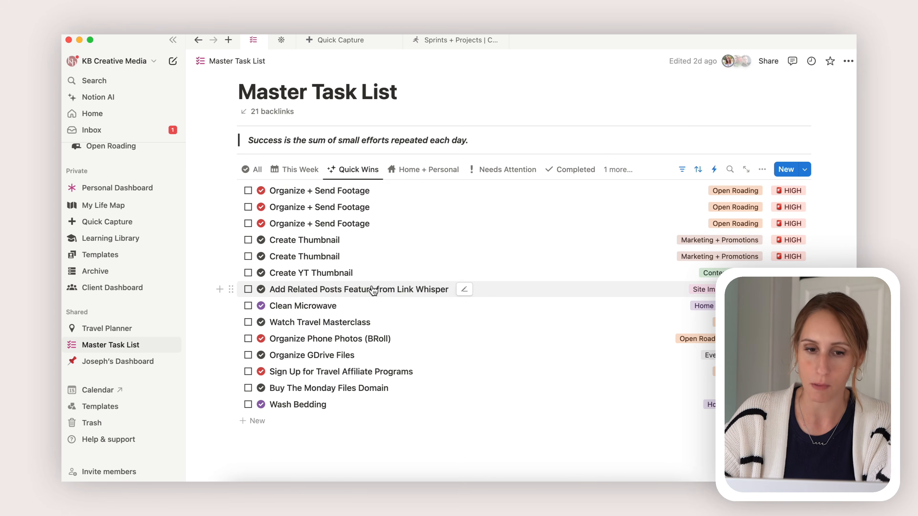
In the Home + Personal view, open the Plan 8/22 task to view its category options, and close the task
left_click(430, 170)
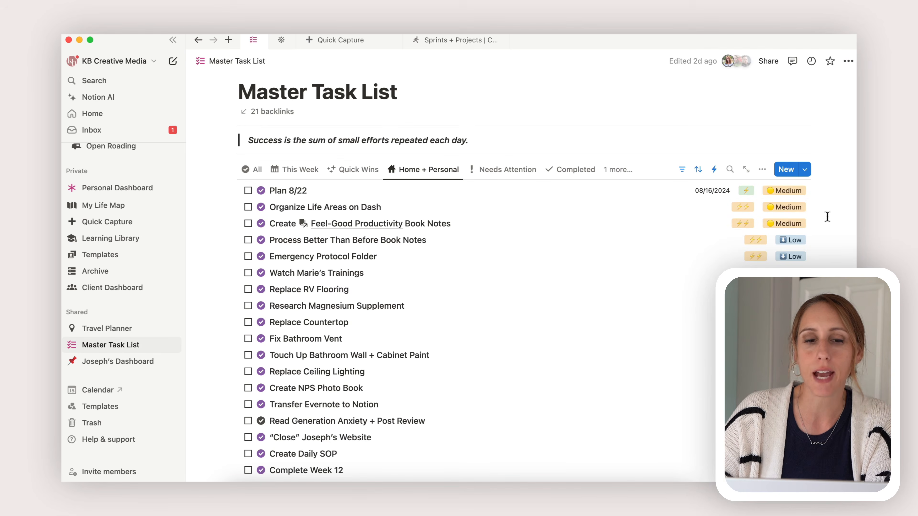
left_click(296, 192)
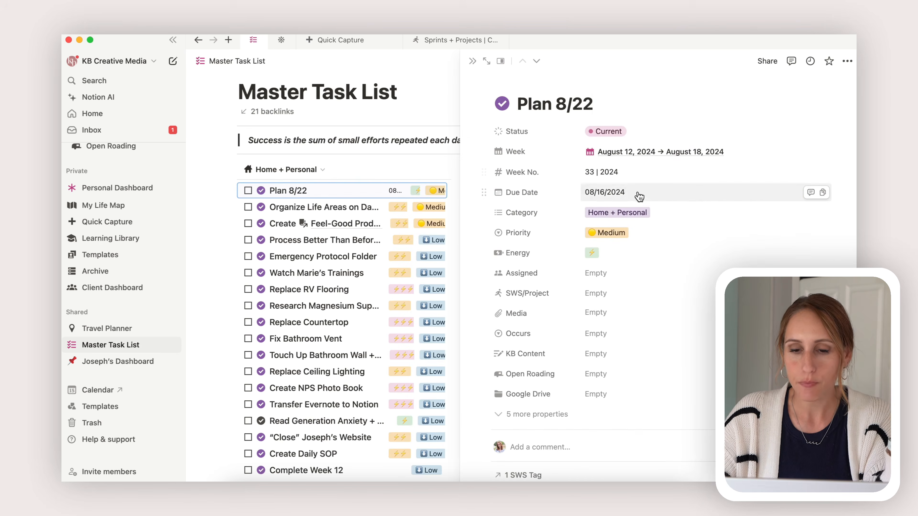
left_click(671, 213)
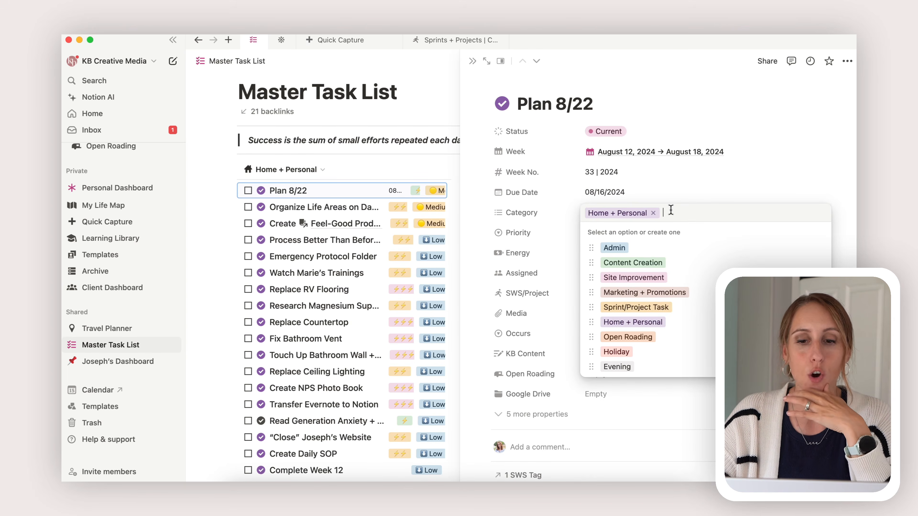
left_click(813, 135)
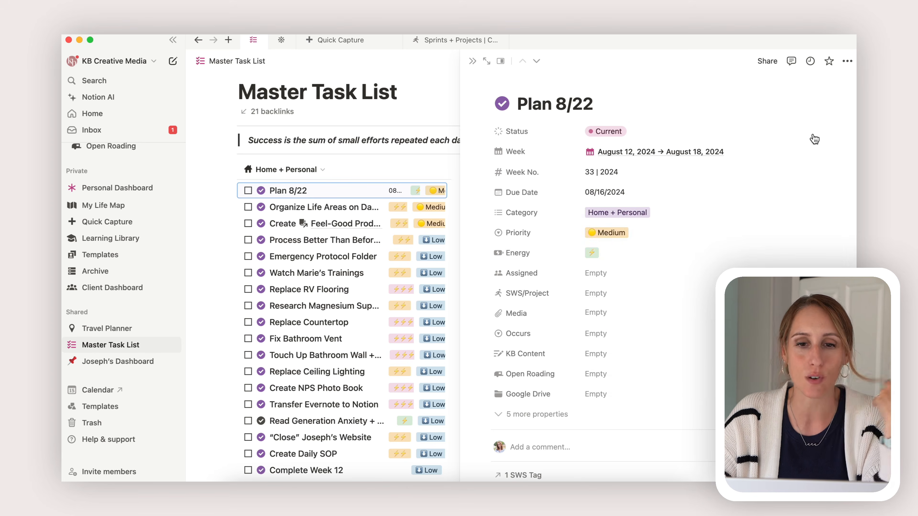
left_click(472, 61)
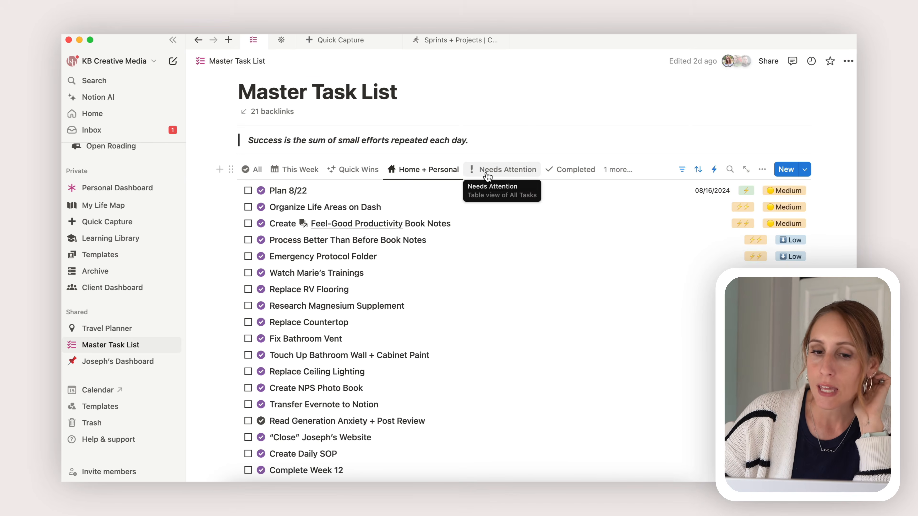
Show the Needs Attention view and open its task's due date calendar, closing it without a change
left_click(487, 172)
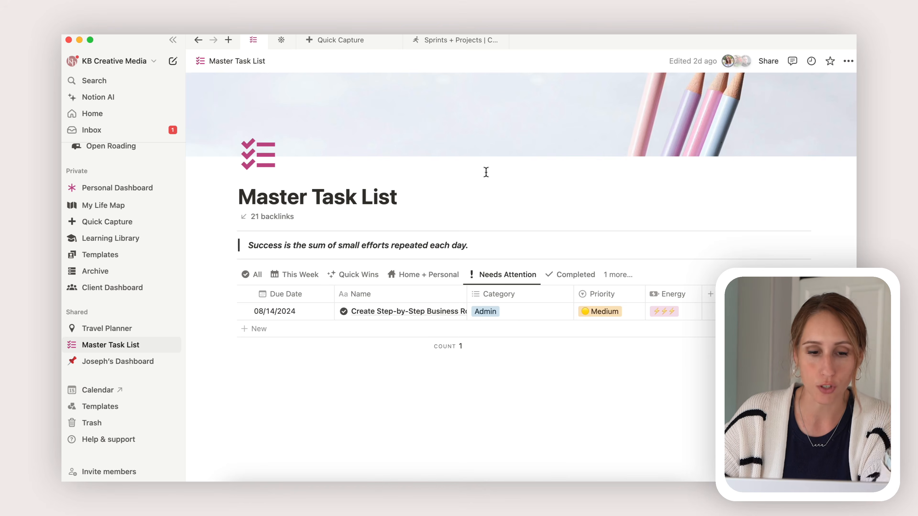
left_click(281, 312)
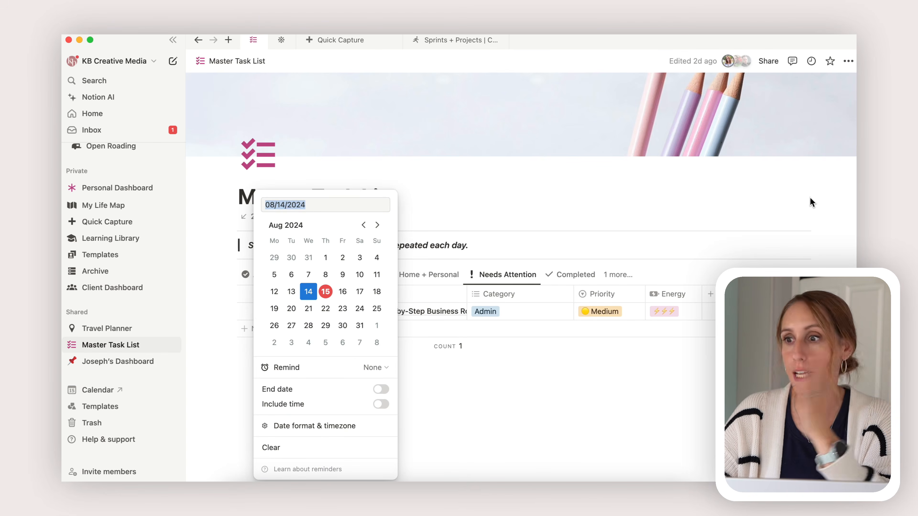
key("Escape")
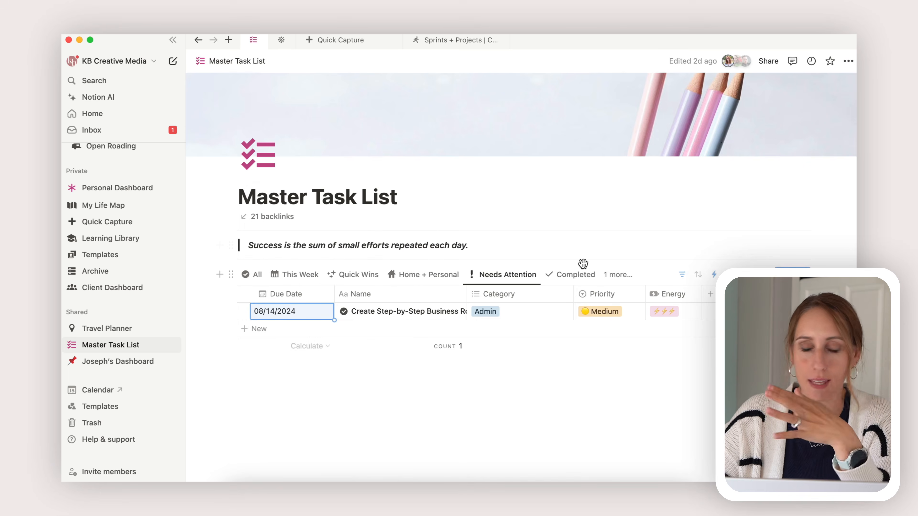
Show the Completed view and look through the list of finished tasks
left_click(574, 274)
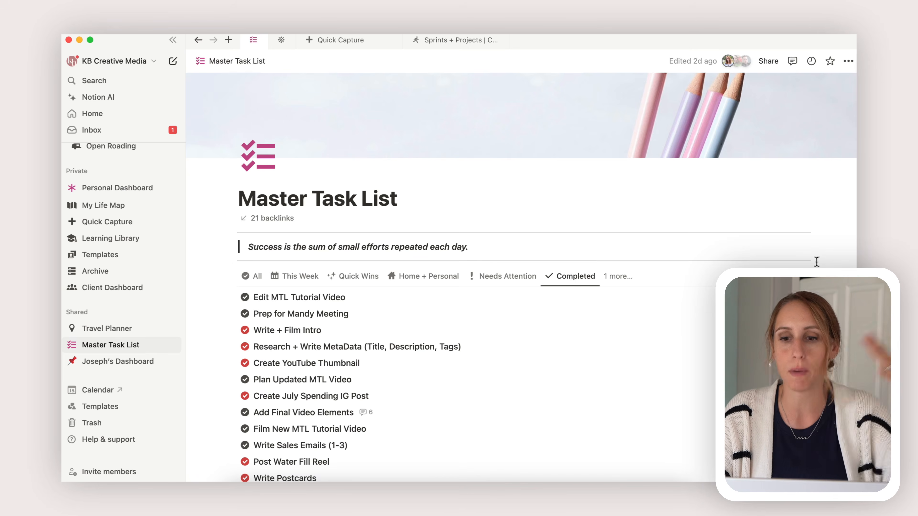
scroll(816, 261, "down", 10)
scroll(815, 264, "up", 9)
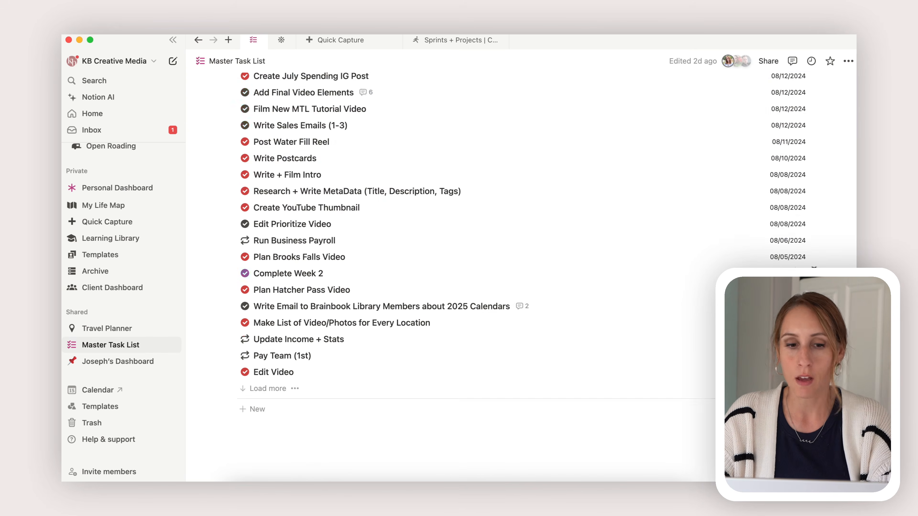
scroll(521, 277, "up", 1)
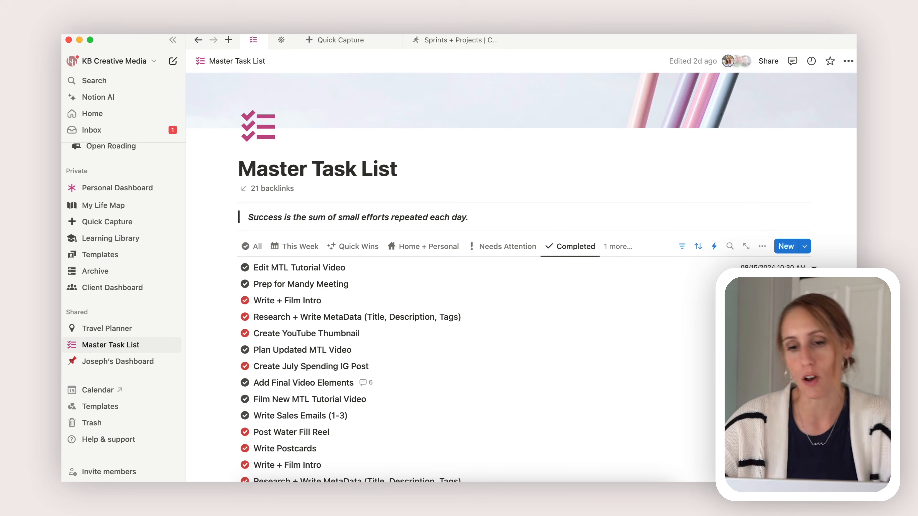
Show the By Category chart view of the tasks
left_click(593, 249)
left_click(623, 248)
left_click(614, 376)
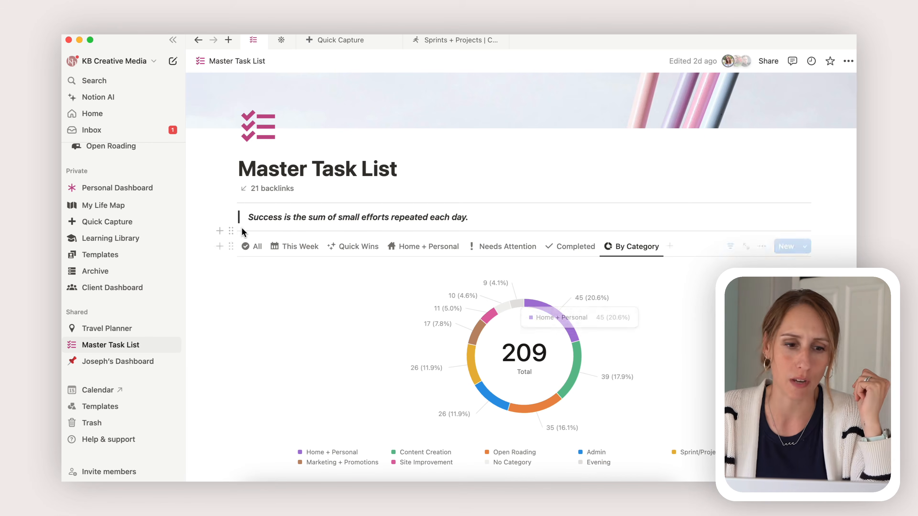
From the All view's Current group, open the Create Step-by-Step Business Roadmap task and reveal its hidden properties
left_click(250, 248)
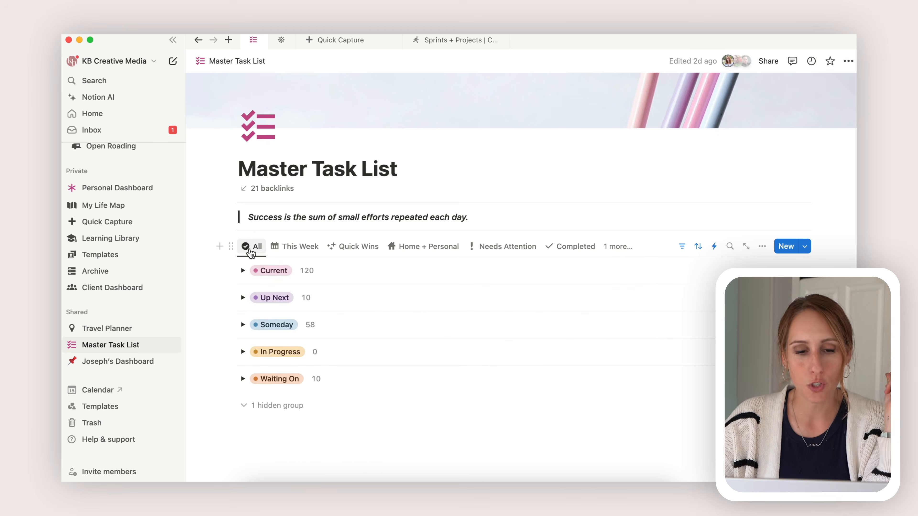
left_click(243, 271)
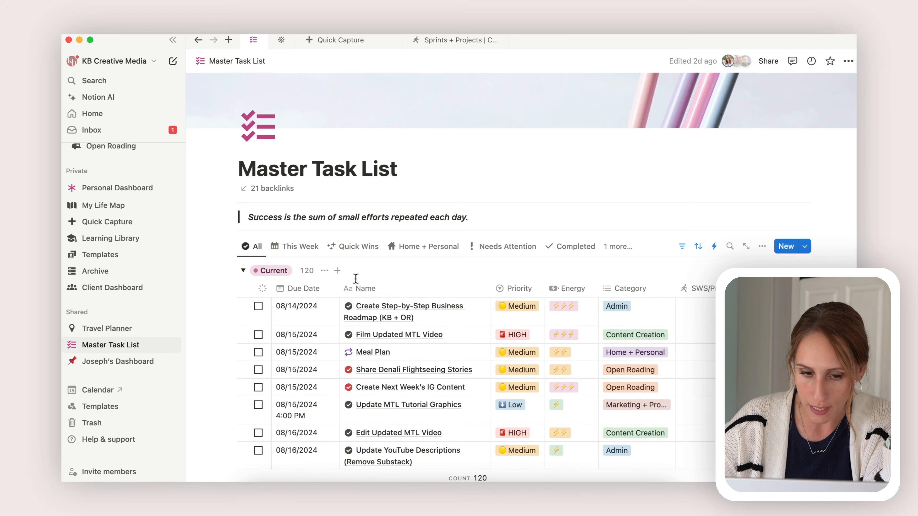
left_click(470, 307)
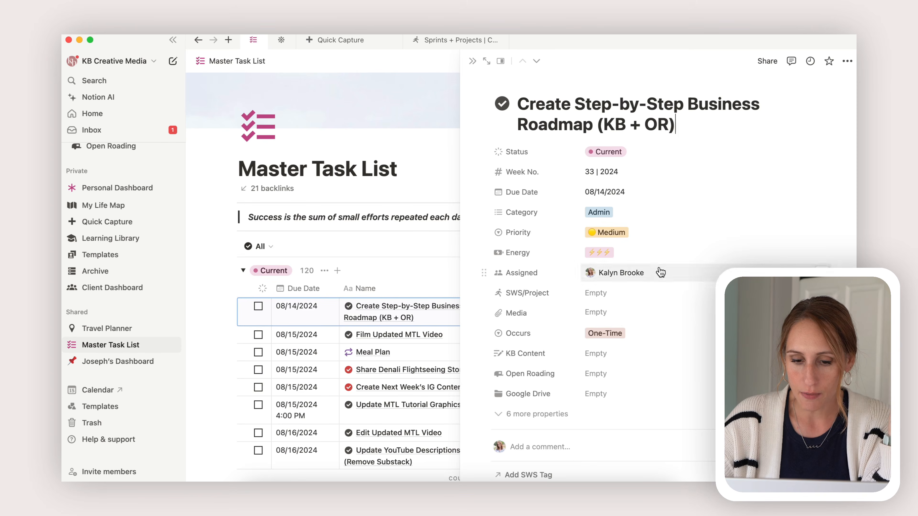
left_click(531, 414)
scroll(628, 361, "down", 5)
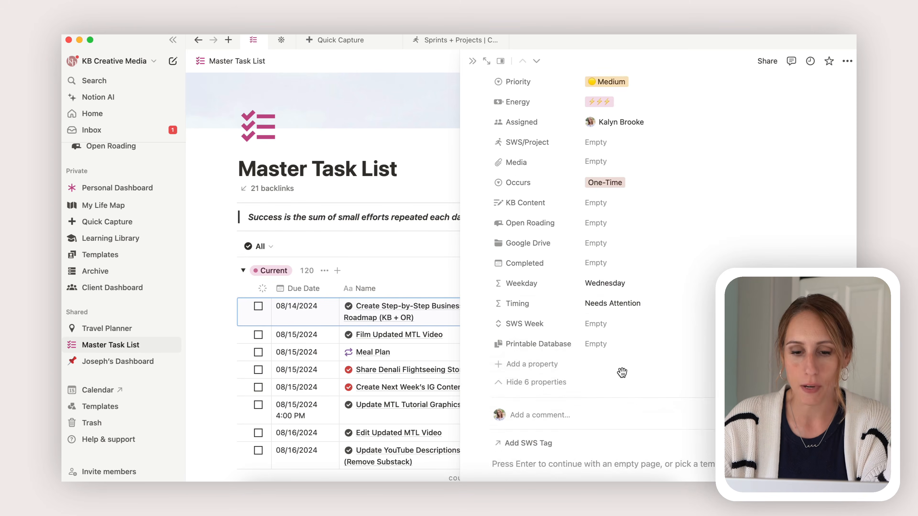
Open the choices for adding a property to the task and look through the available property types
left_click(538, 365)
scroll(557, 311, "down", 8)
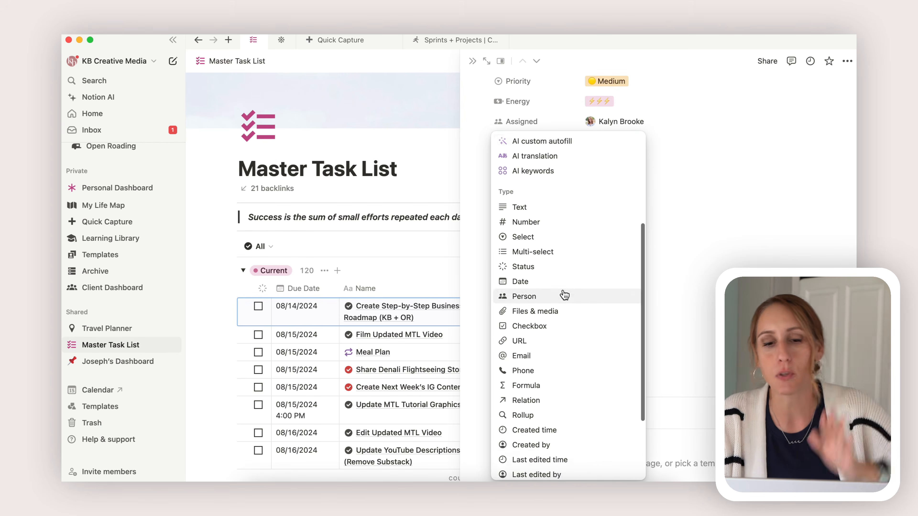
scroll(565, 295, "down", 1)
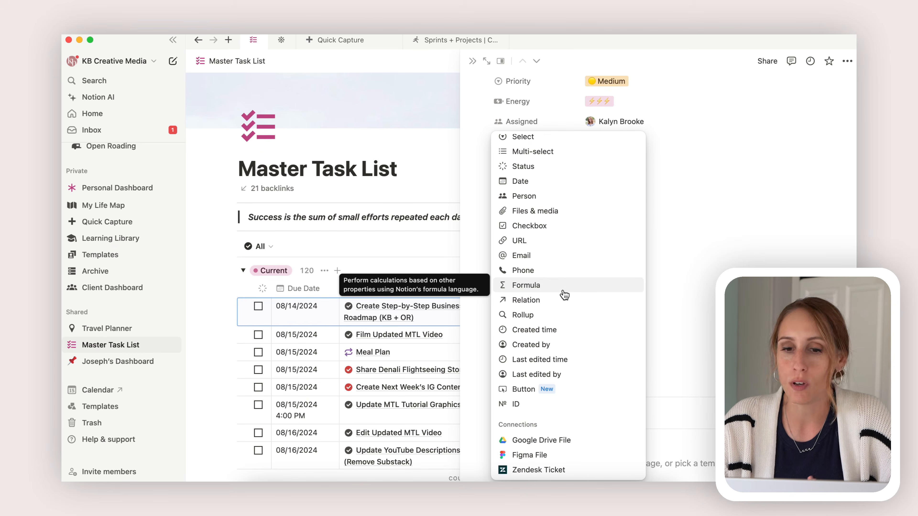
Leave the property choices without adding one and hide the task's extra properties again
scroll(564, 295, "up", 9)
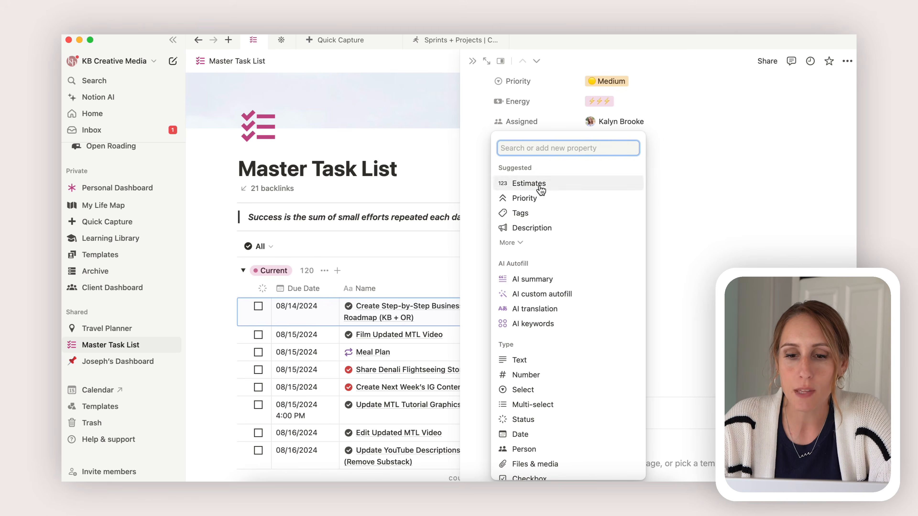
left_click(706, 149)
scroll(708, 151, "up", 1)
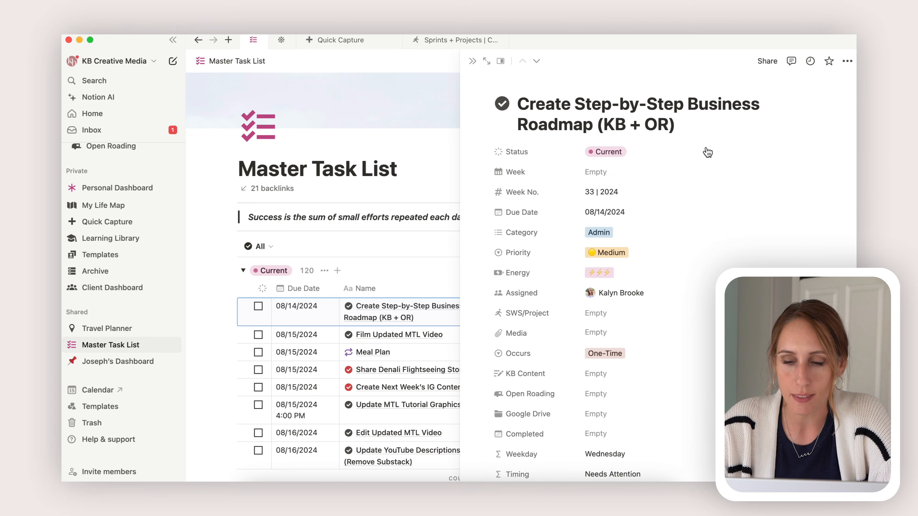
scroll(637, 260, "down", 5)
left_click(539, 355)
scroll(709, 275, "up", 5)
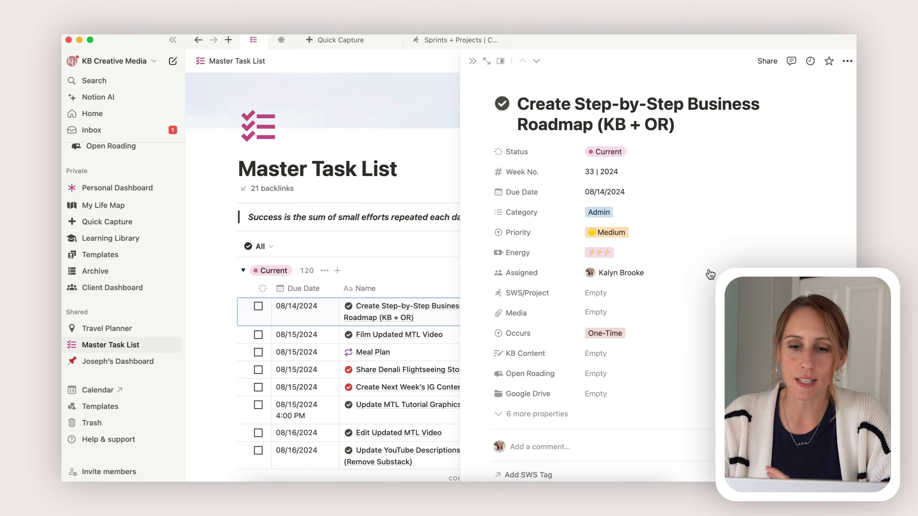
Inspect the formula behind the task's Week No. property and the options available for Priority
left_click(648, 177)
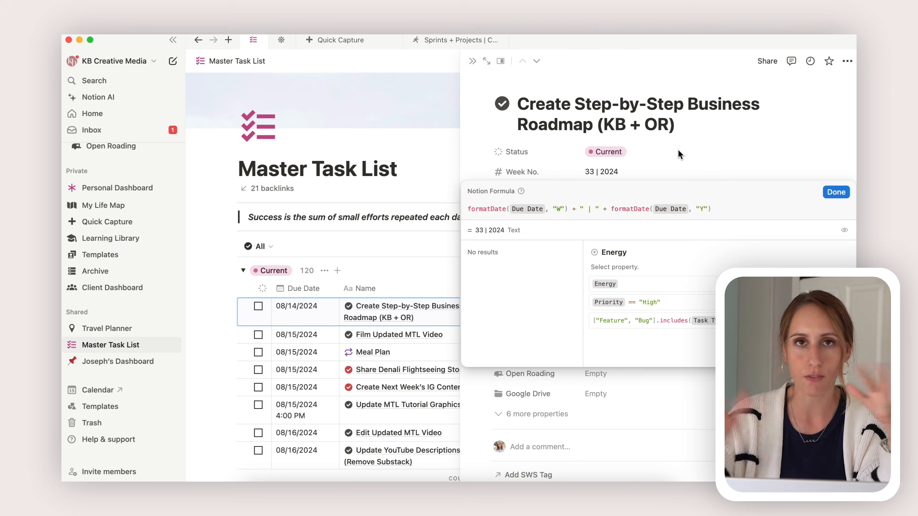
left_click(687, 159)
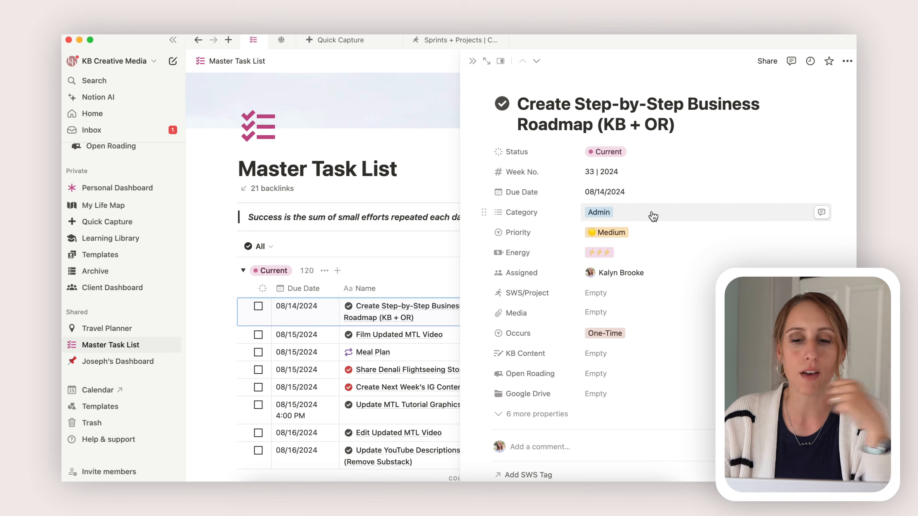
left_click(642, 231)
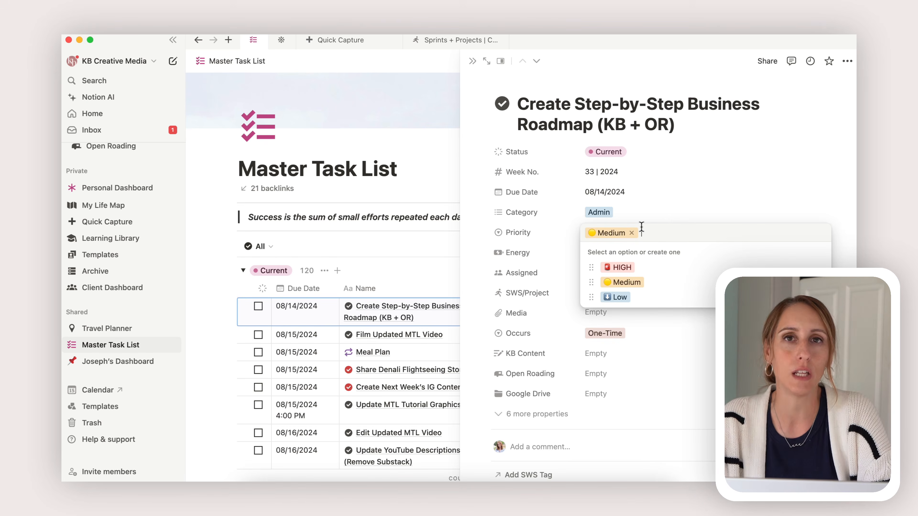
left_click(698, 188)
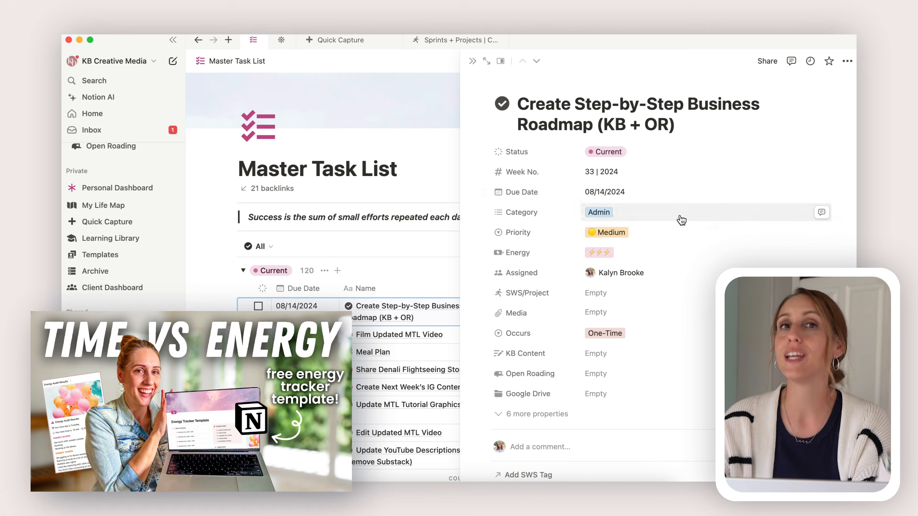
View the options for the task's Energy property and the pages that can be linked in SWS/Project
left_click(652, 252)
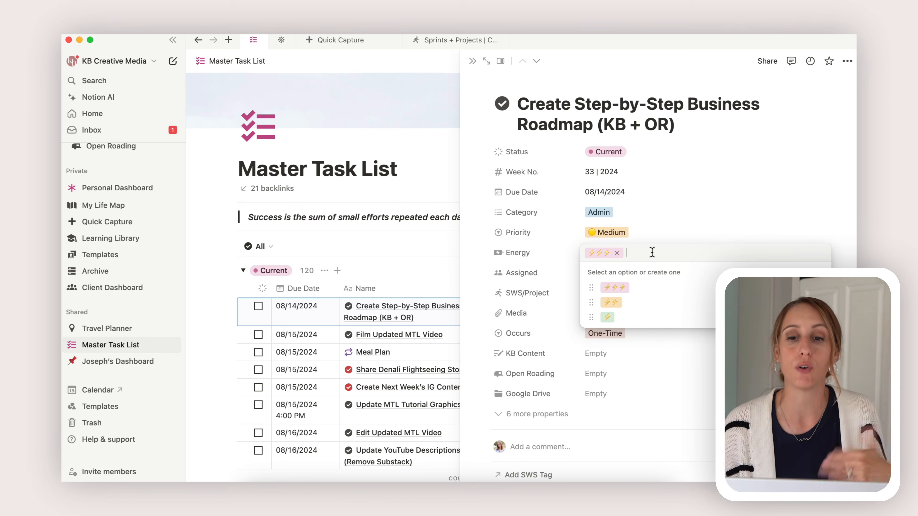
key("Escape")
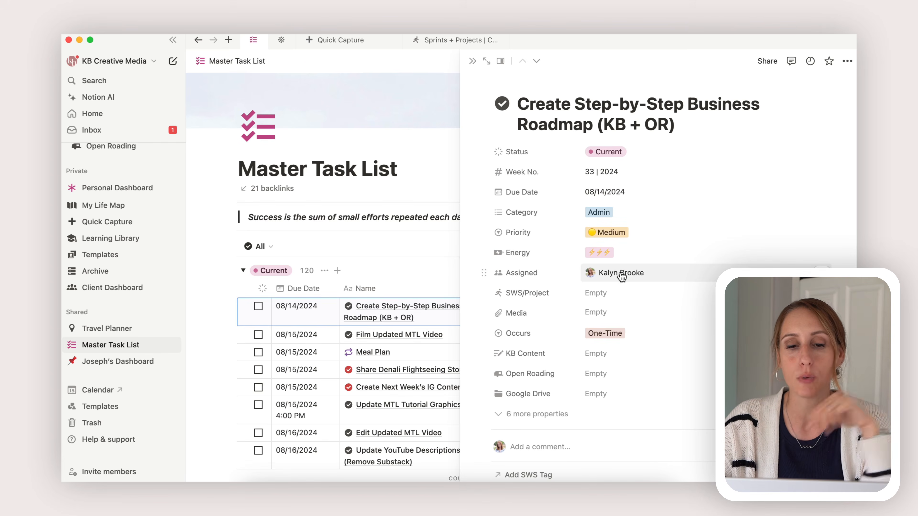
left_click(606, 297)
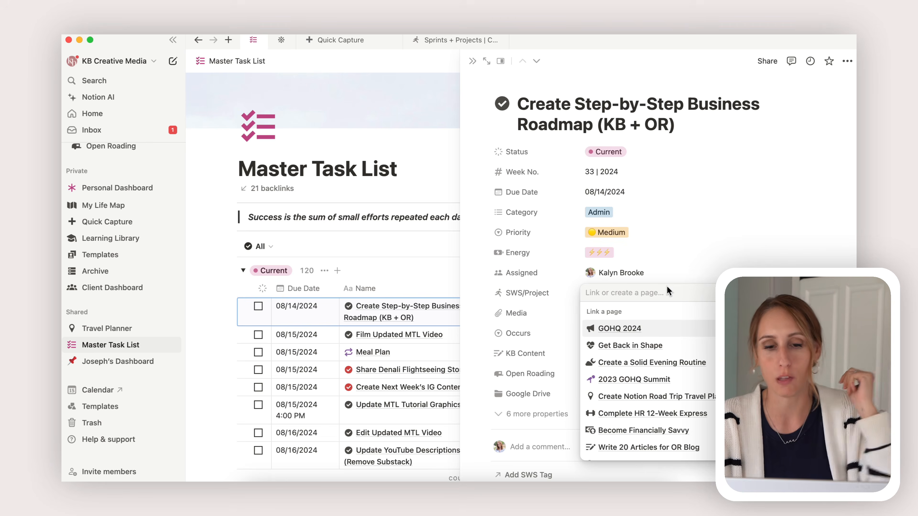
left_click(692, 227)
View the file upload choices of the Media property and the frequency options of the Occurs property
left_click(616, 313)
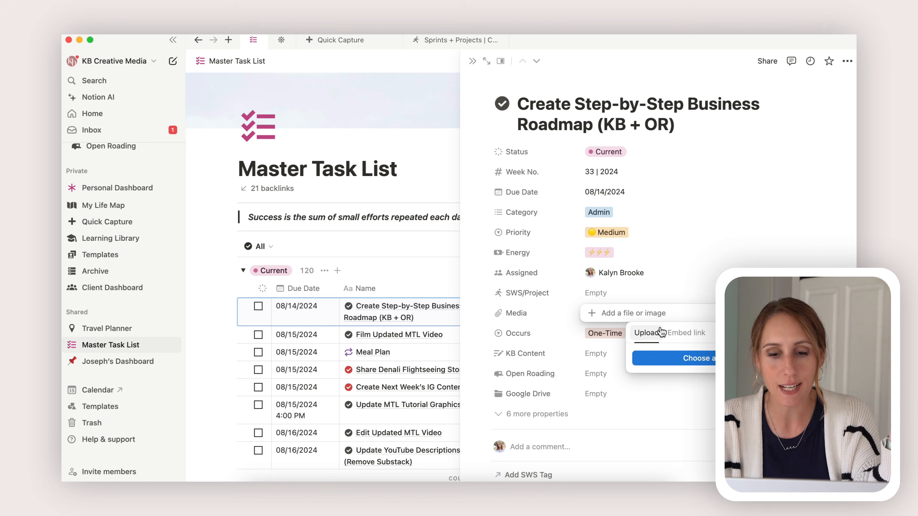
key("Escape")
left_click(631, 334)
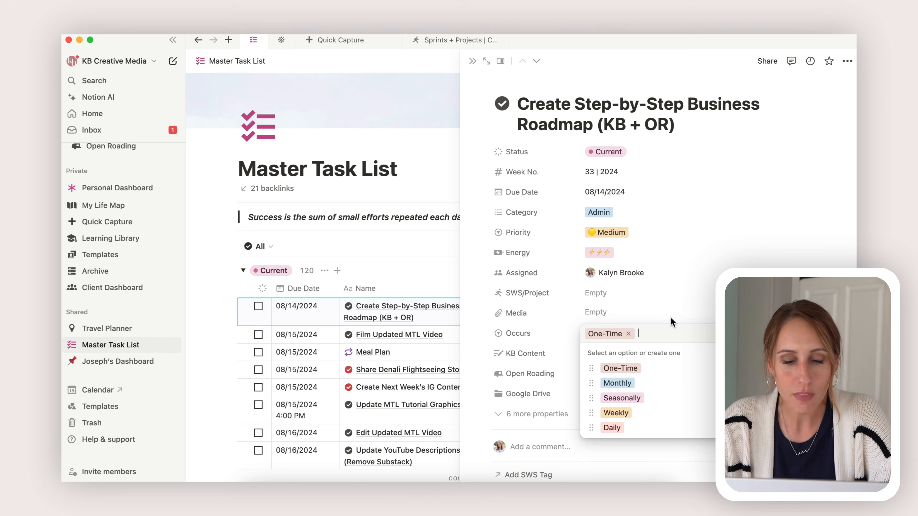
left_click(684, 304)
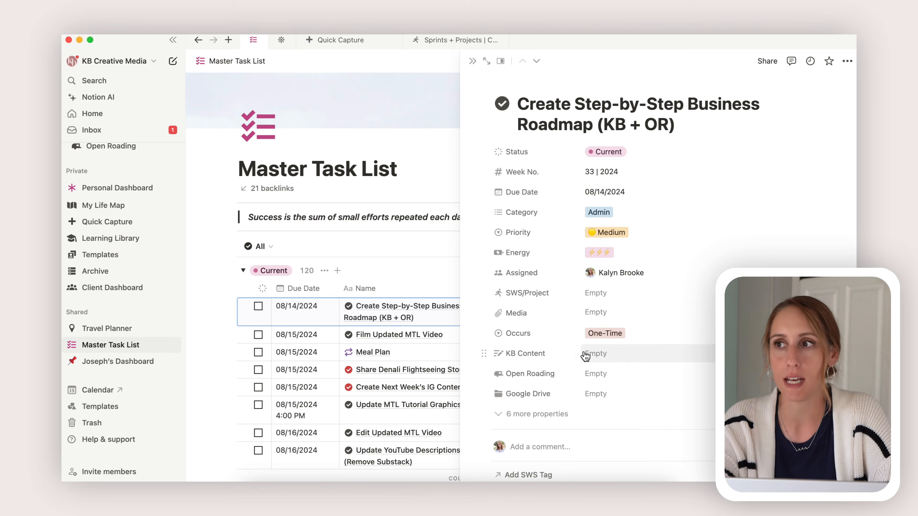
View the Content Database pages that can be linked in the KB Content and Open Roading properties
left_click(613, 357)
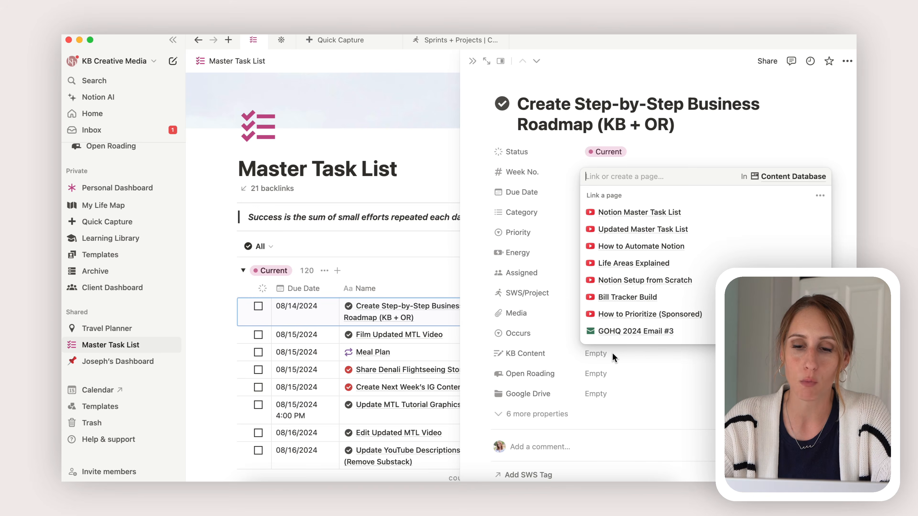
left_click(595, 373)
left_click(595, 374)
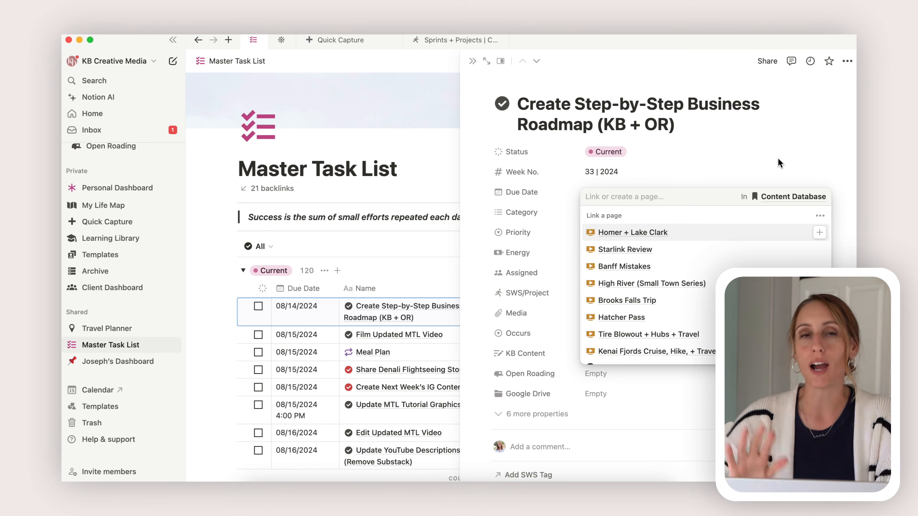
left_click(777, 141)
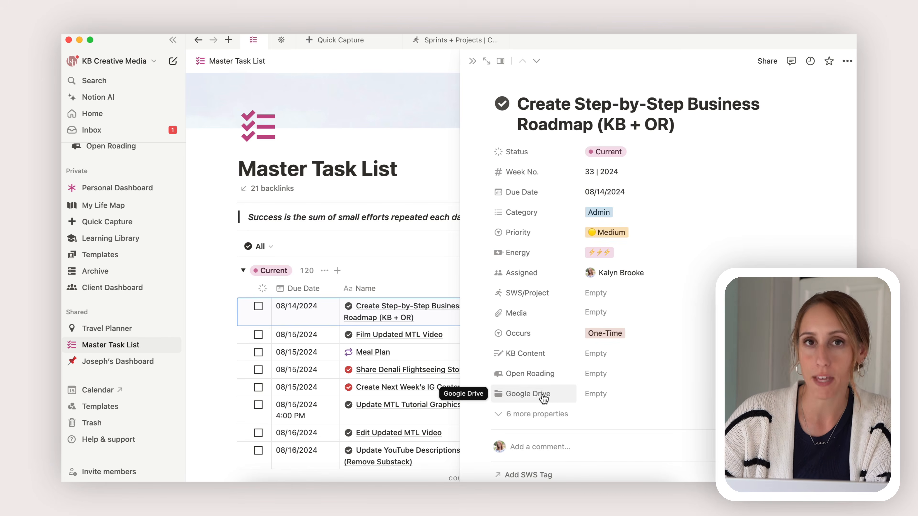
View the Google Drive property's linking choices and compare them with the Media property's upload choices
left_click(587, 394)
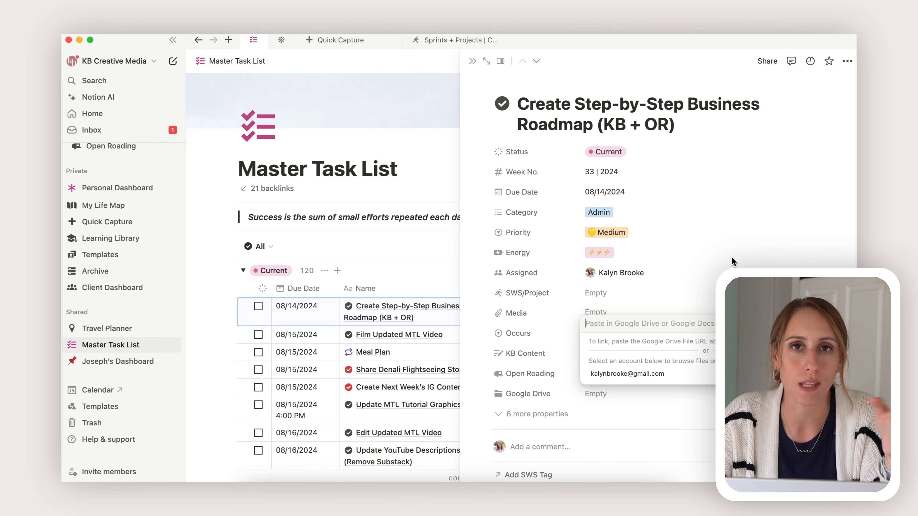
left_click(715, 255)
left_click(624, 315)
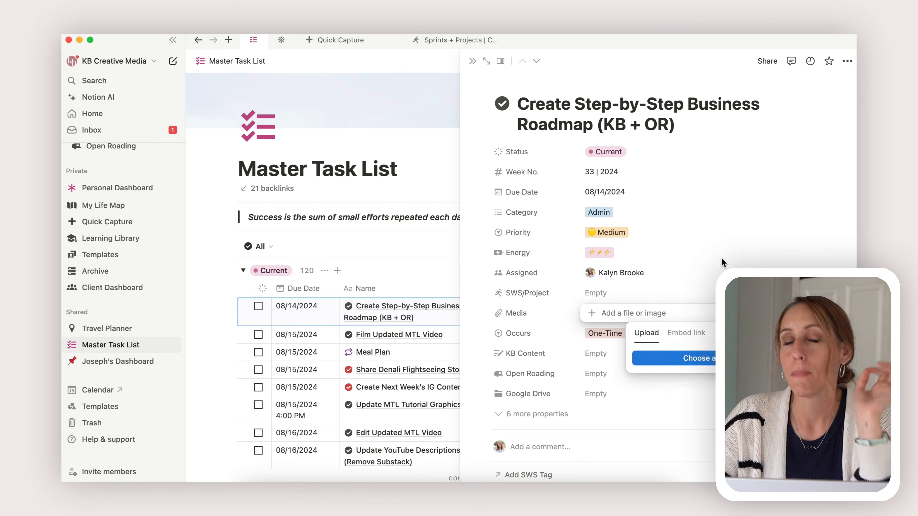
left_click(725, 256)
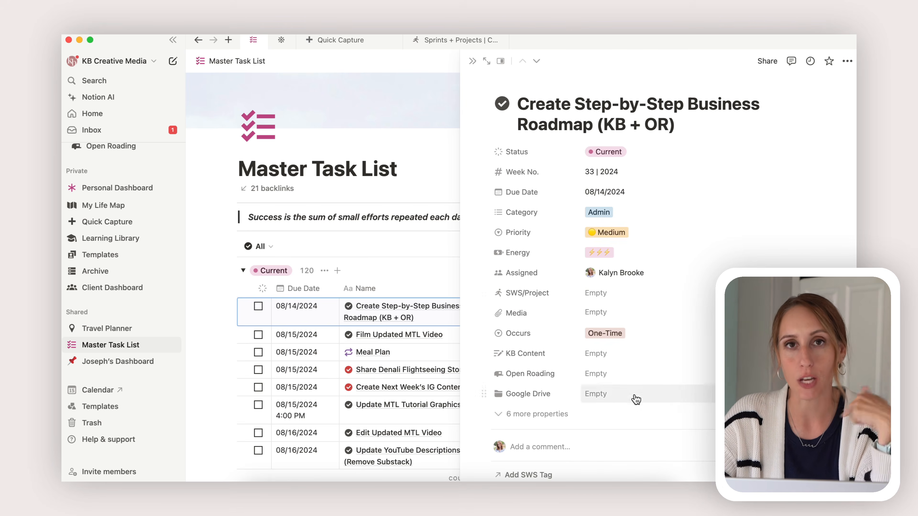
Look over the task templates listed beneath the task's properties and close the task
scroll(635, 396, "down", 8)
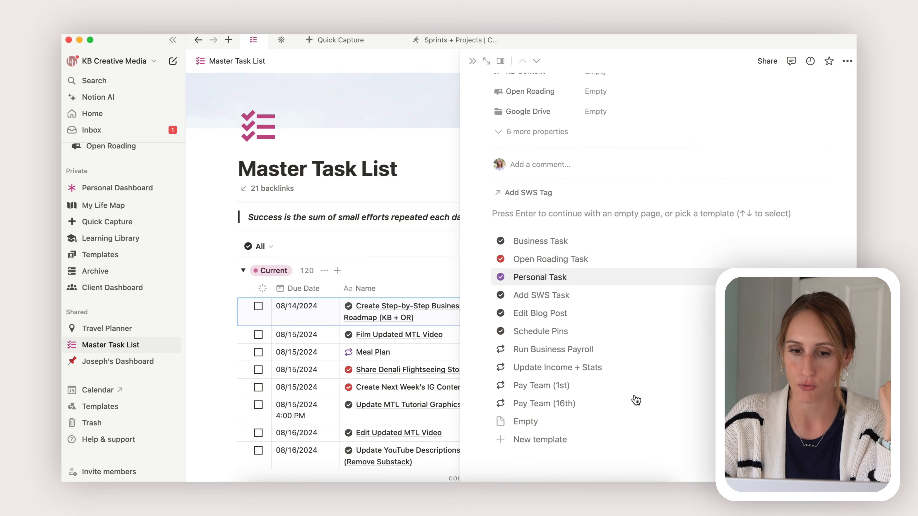
scroll(636, 399, "up", 7)
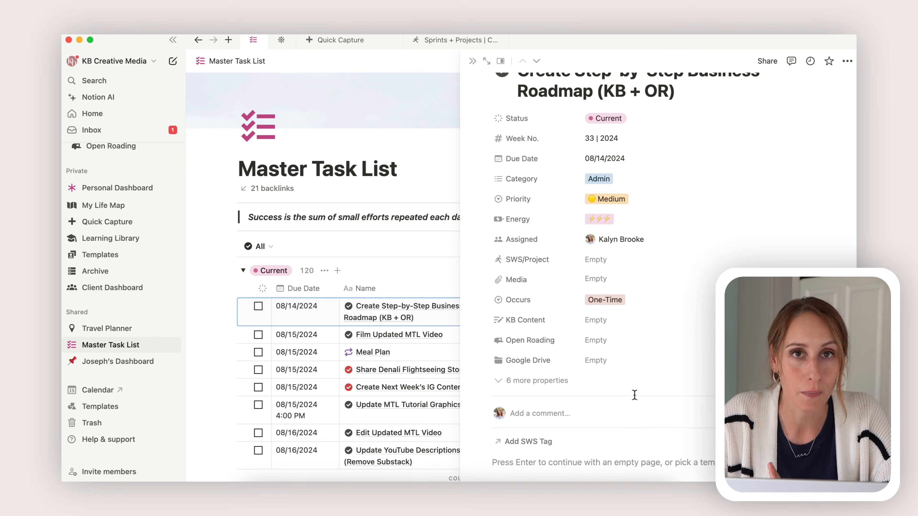
scroll(615, 344, "up", 2)
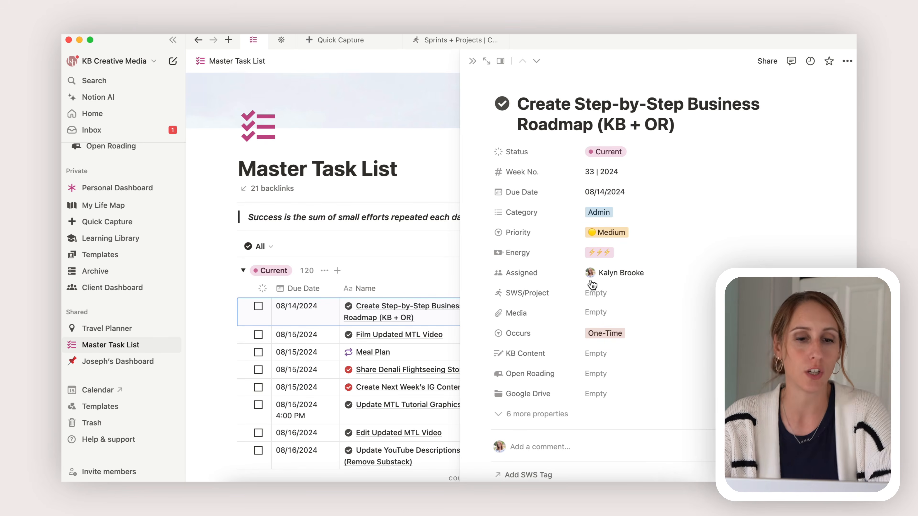
left_click(472, 61)
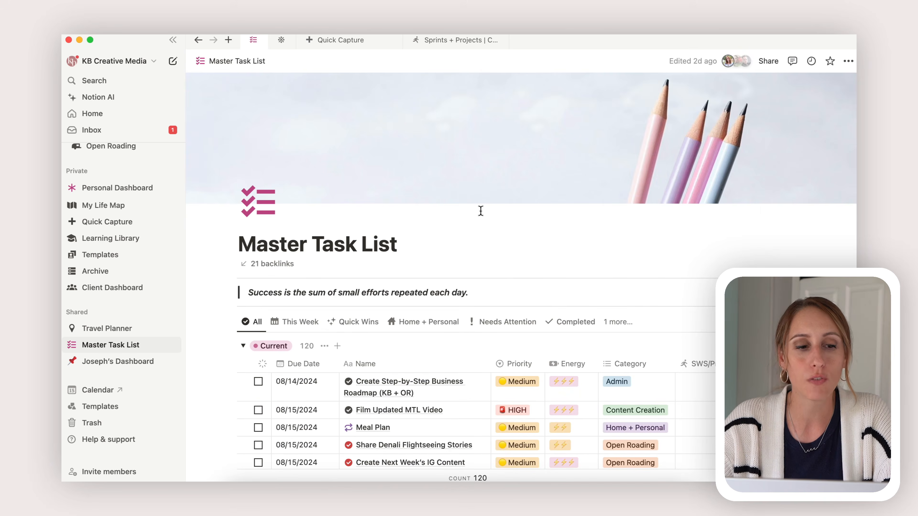
Open the Personal Dashboard page and look through its sections down to My Tasks
left_click(111, 188)
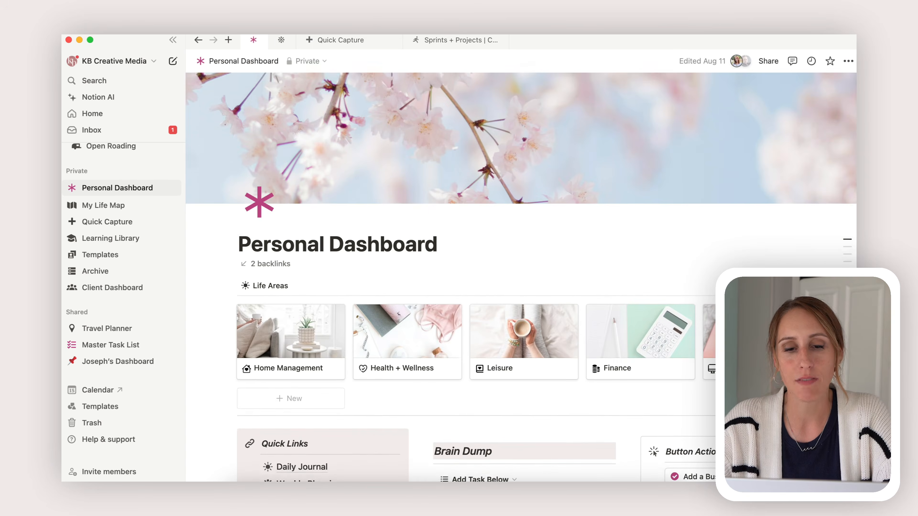
scroll(520, 275, "down", 5)
scroll(512, 266, "down", 4)
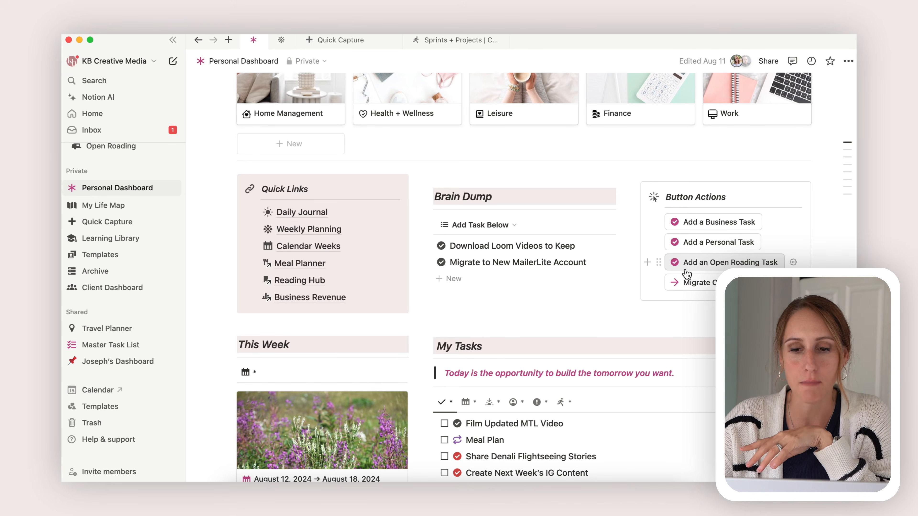
scroll(687, 274, "down", 5)
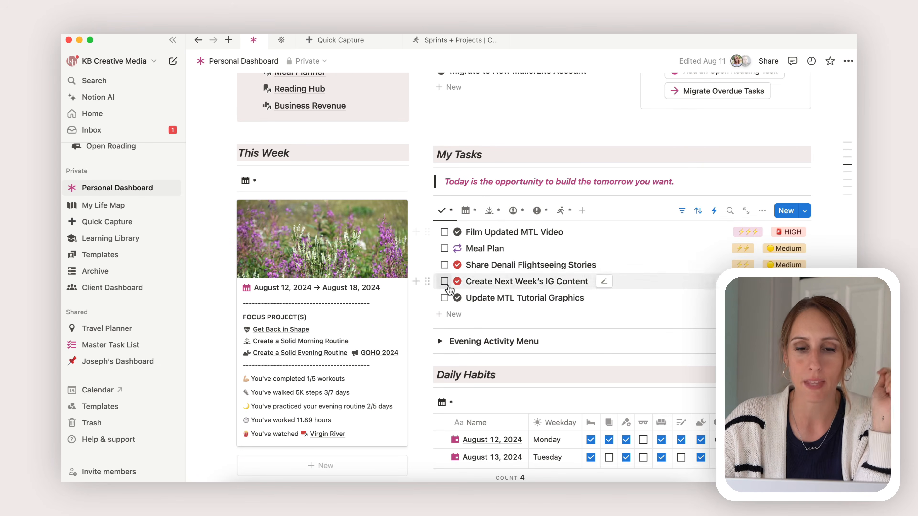
Show the calendar view and the view after it in My Tasks, and look through the rest of the dashboard
left_click(467, 211)
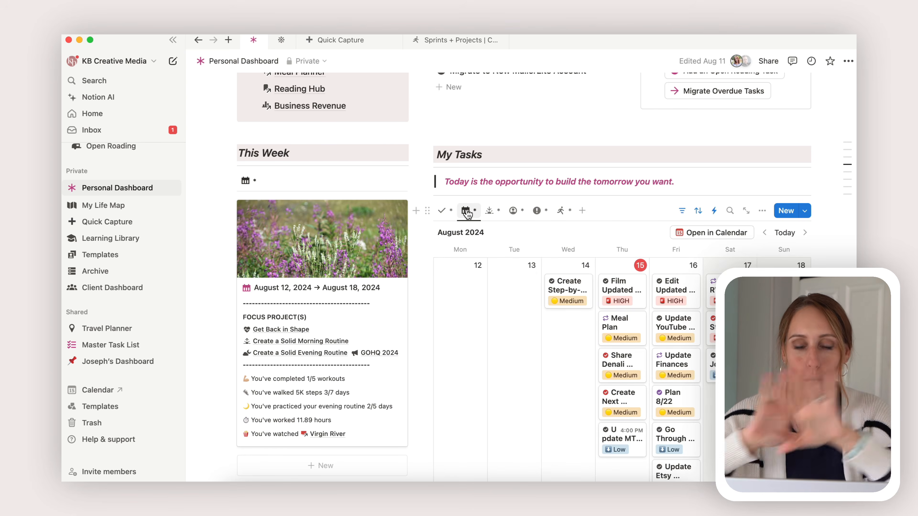
left_click(490, 210)
scroll(445, 258, "down", 10)
scroll(445, 257, "down", 6)
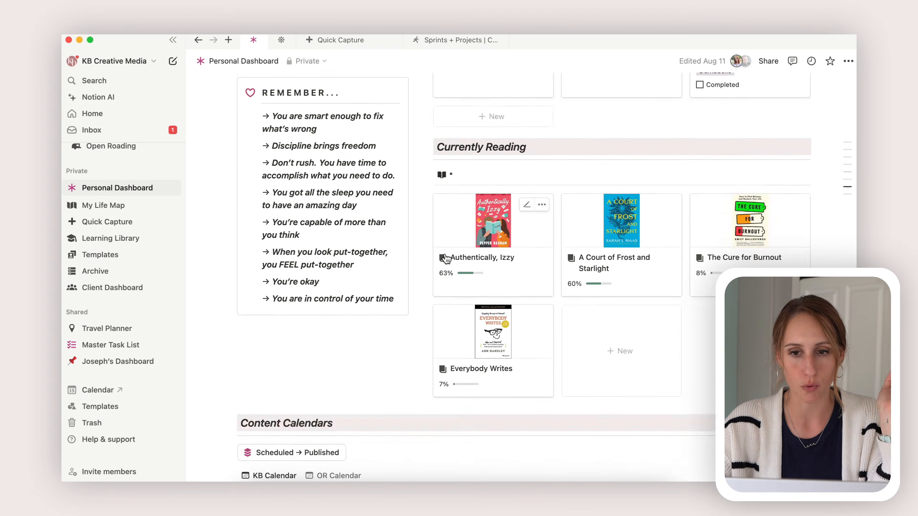
scroll(445, 255, "up", 20)
scroll(444, 252, "up", 5)
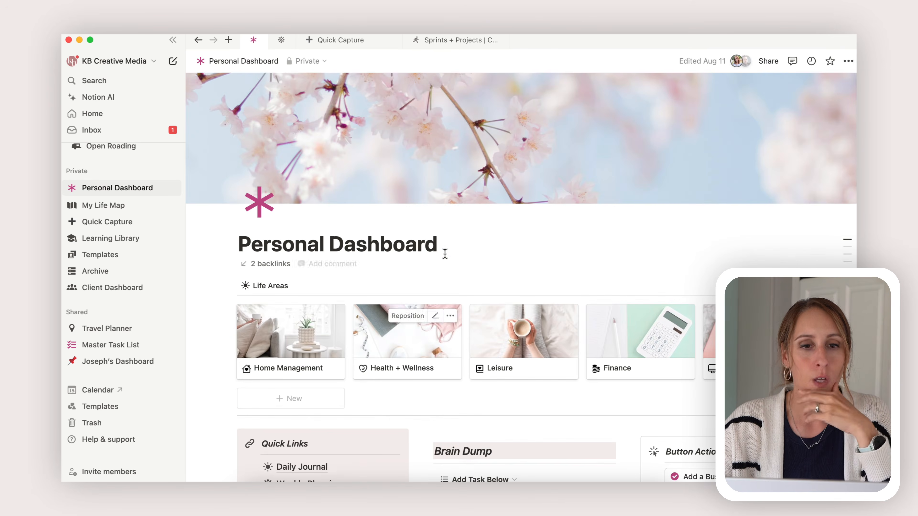
Switch to the Weekly Planning page and review the Celebrate Completed Tasks list, collapsing it when finished
left_click(280, 41)
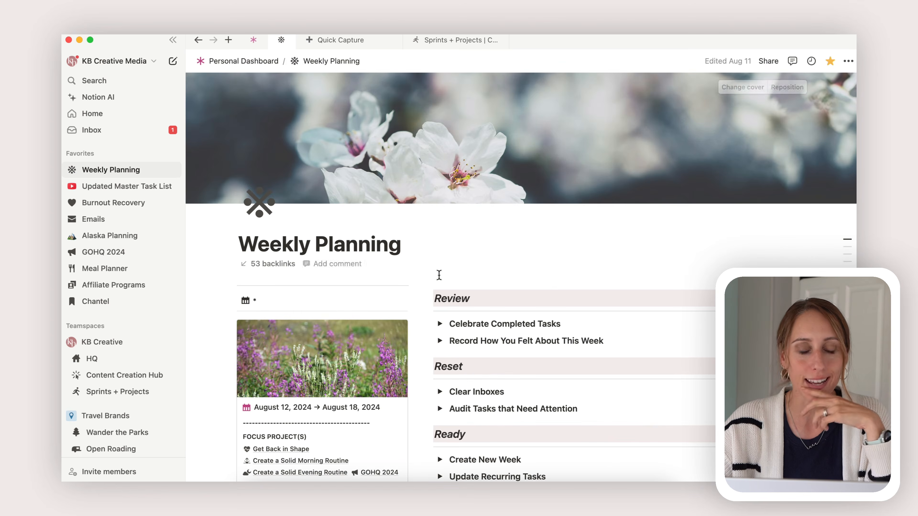
scroll(440, 279, "down", 1)
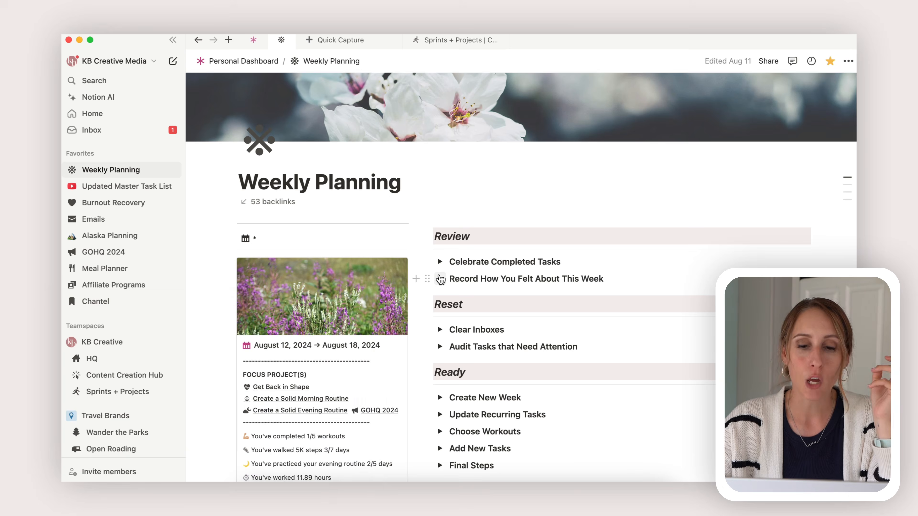
left_click(440, 262)
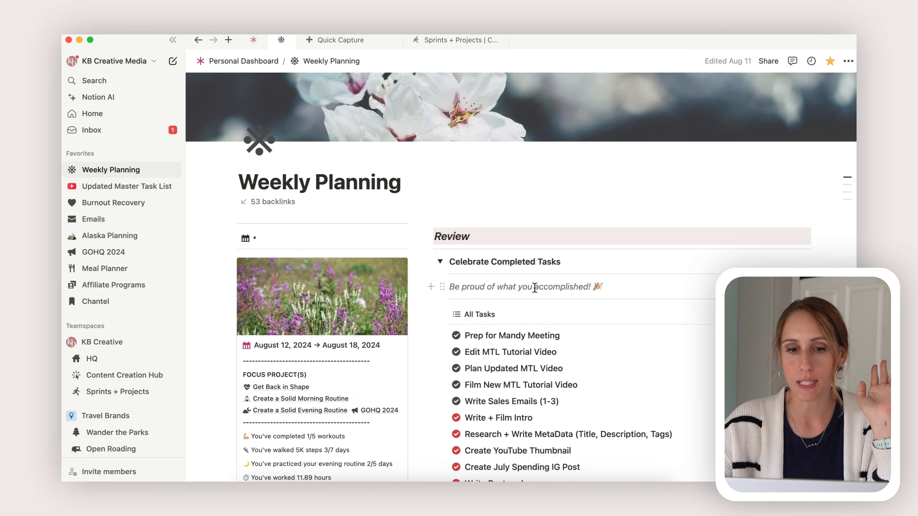
scroll(526, 308, "down", 4)
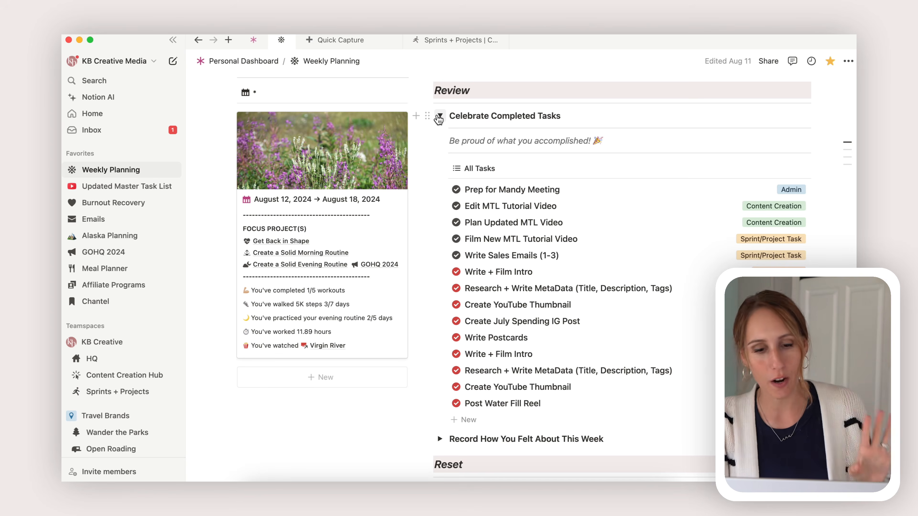
left_click(439, 116)
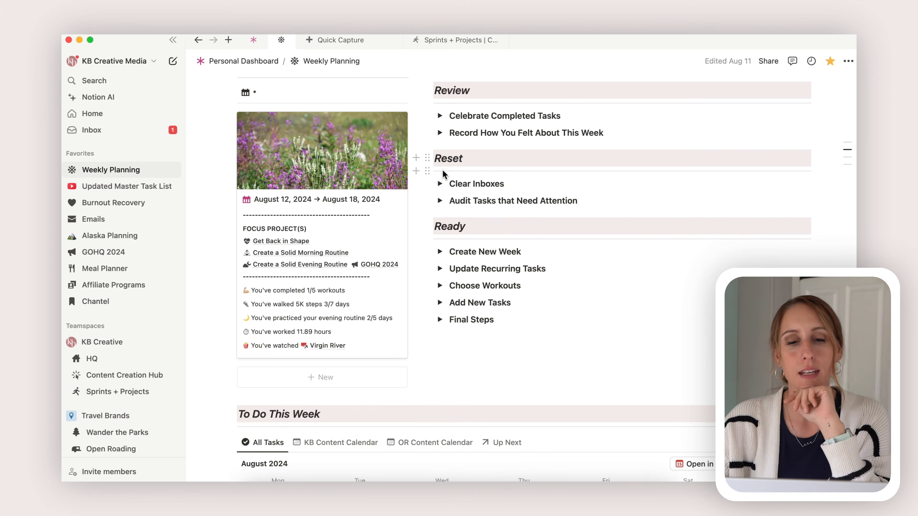
Expand Clear Inboxes, show its Tasks view, and review the properties of the Edit Skillshare Segment + Send for Review task
left_click(440, 184)
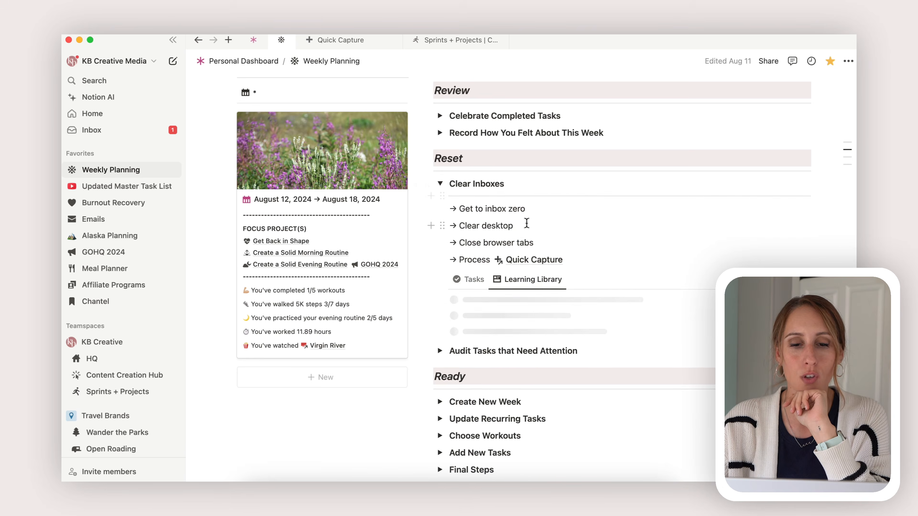
scroll(526, 223, "down", 2)
scroll(527, 223, "down", 1)
left_click(470, 224)
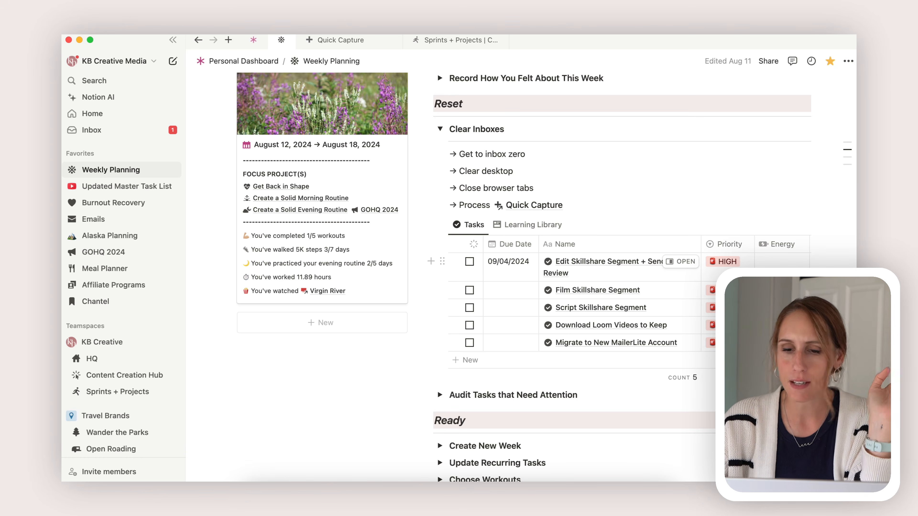
left_click(680, 261)
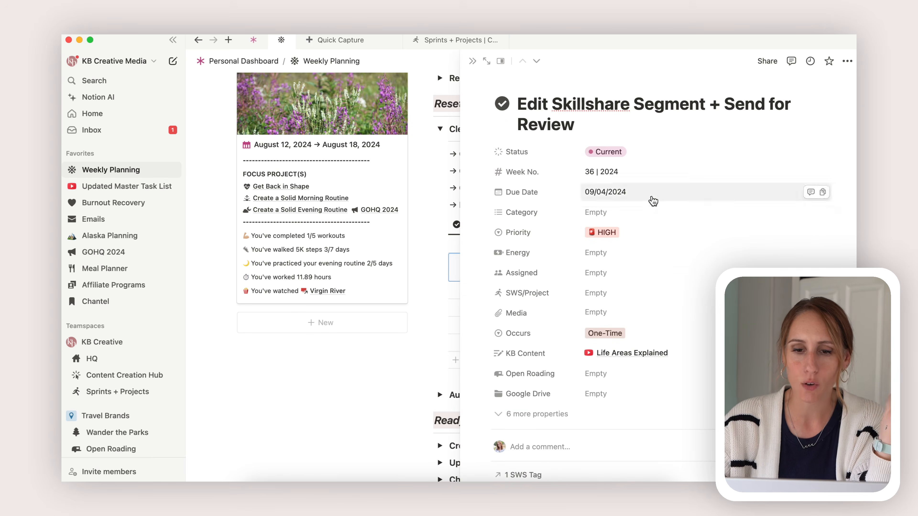
left_click(472, 61)
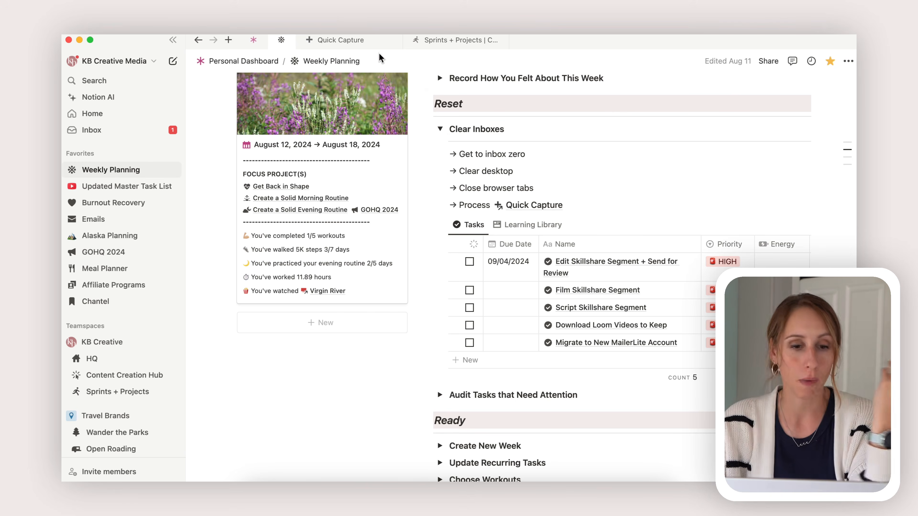
Look through the Quick Capture page, return to Weekly Planning, and collapse the Clear Inboxes section
left_click(363, 47)
scroll(382, 235, "down", 10)
scroll(382, 235, "up", 5)
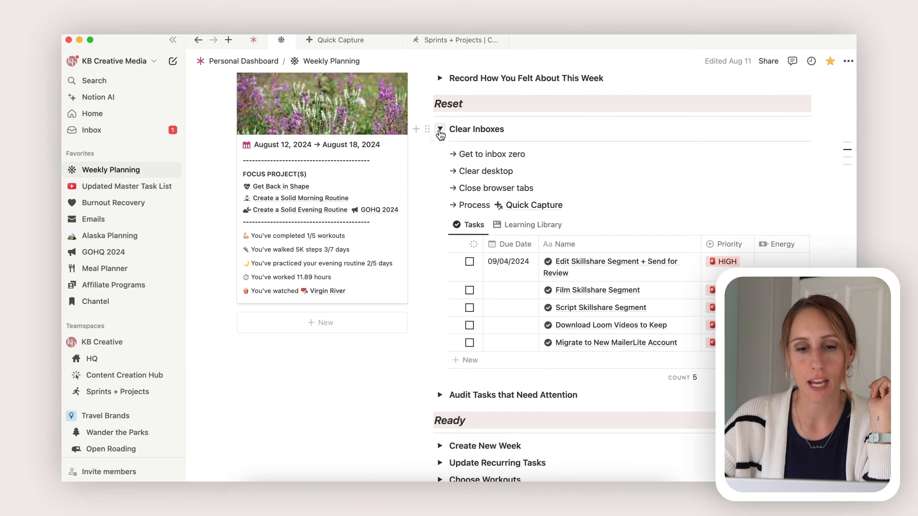
left_click(440, 129)
Review the Audit Tasks that Need Attention and Update Recurring Tasks sections, collapsing each one when finished
left_click(440, 147)
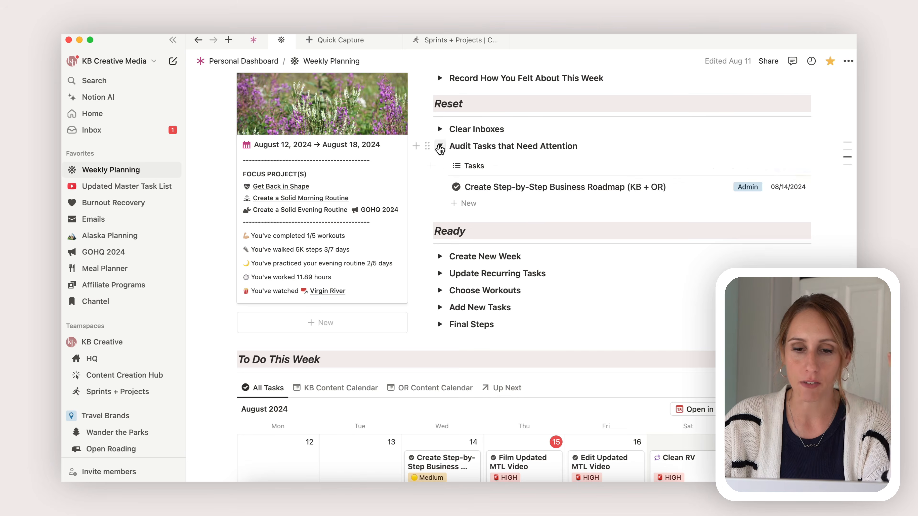
left_click(440, 146)
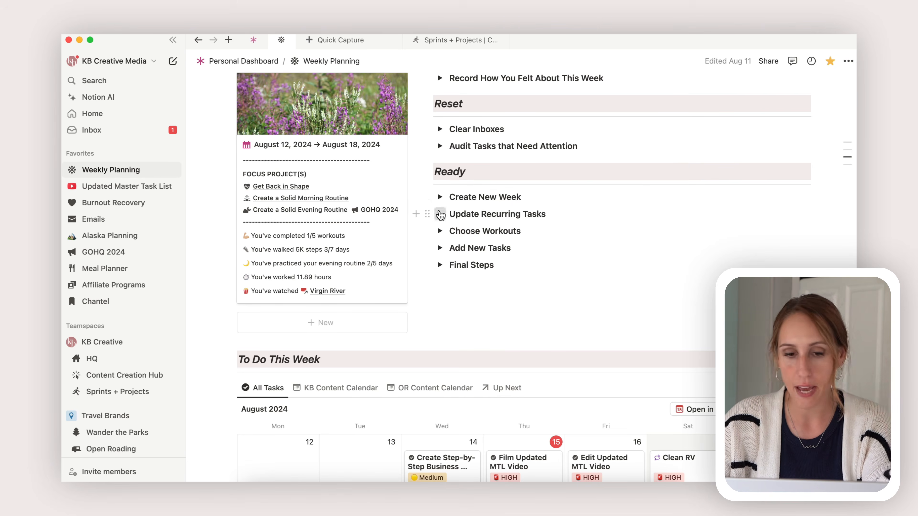
left_click(440, 214)
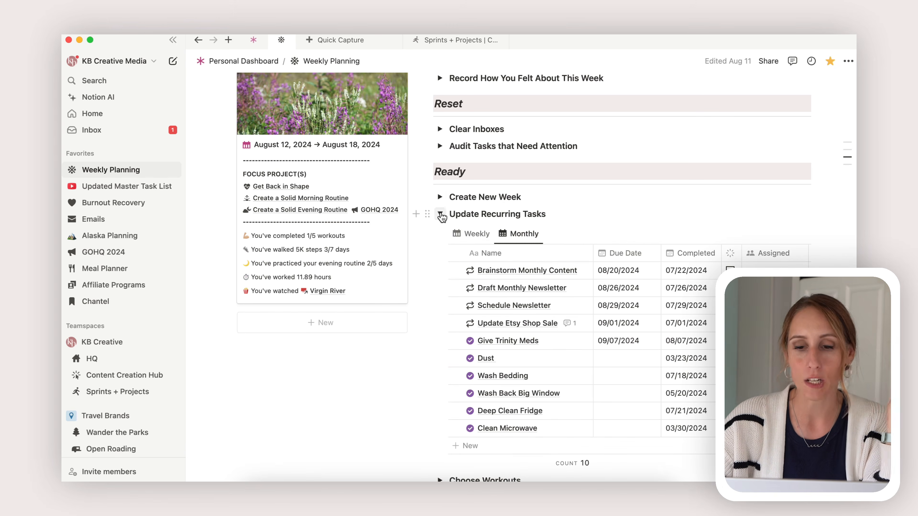
left_click(439, 214)
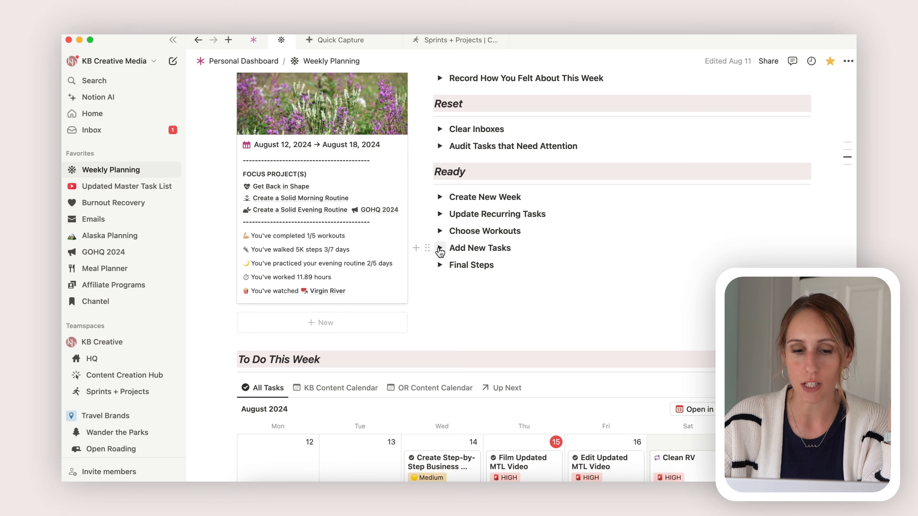
Expand Add New Tasks, look through its contents and the To Do This Week calendar, and collapse the section when finished
left_click(440, 248)
scroll(495, 203, "down", 5)
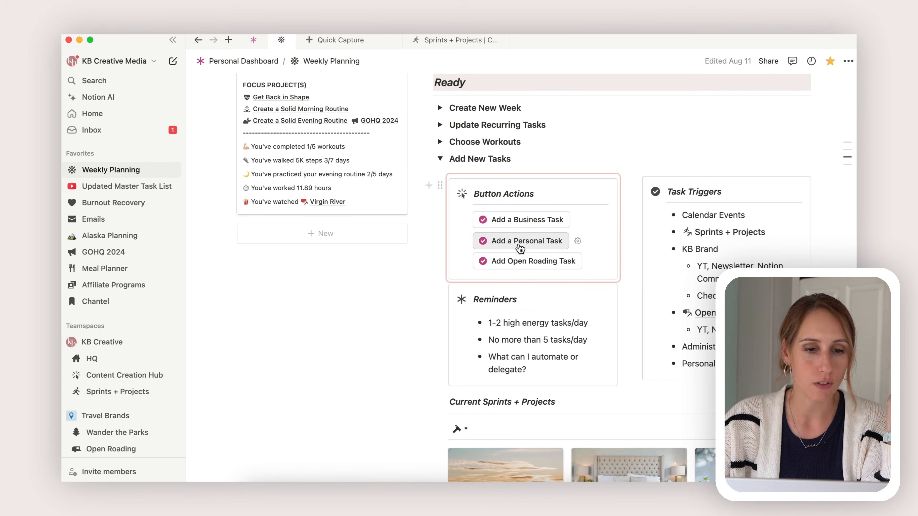
scroll(513, 240, "down", 15)
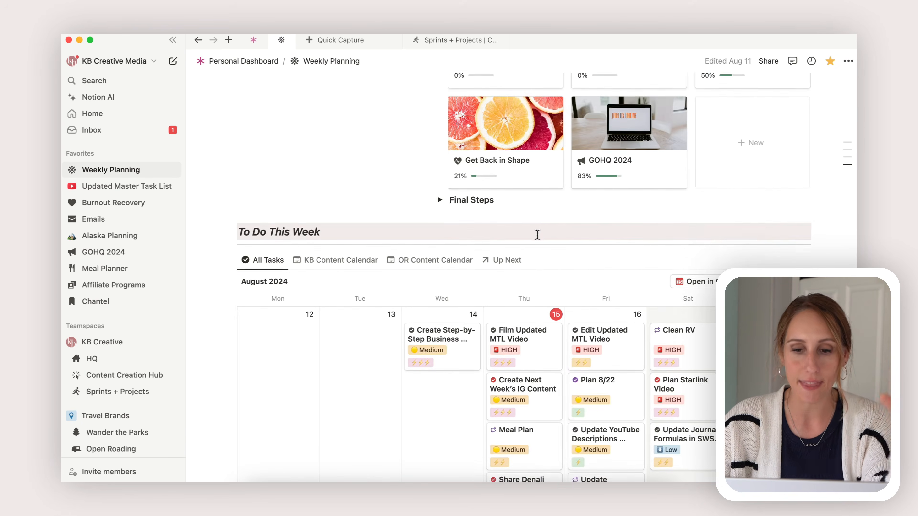
scroll(538, 234, "down", 3)
scroll(483, 366, "down", 5)
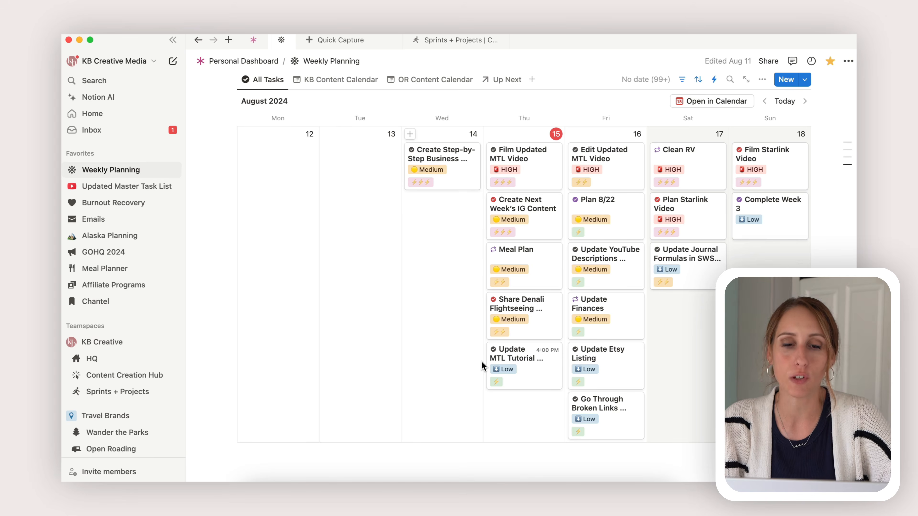
scroll(483, 366, "up", 15)
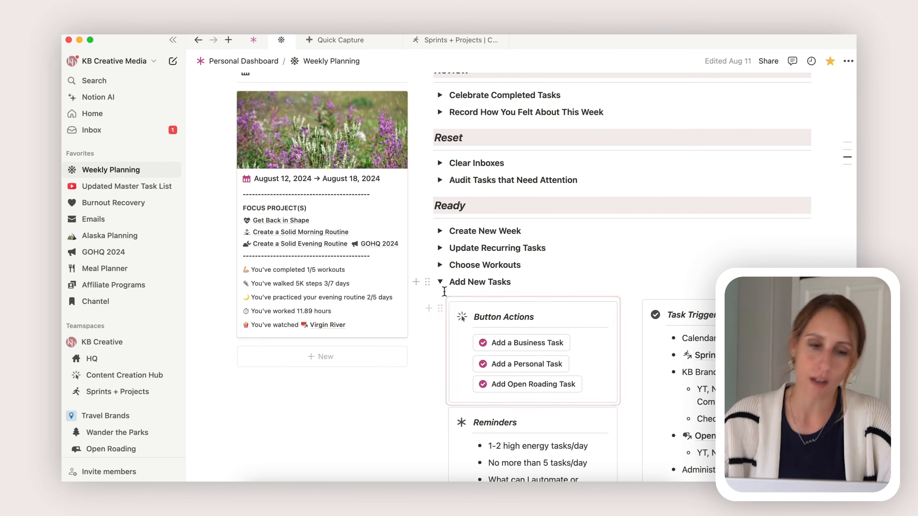
left_click(440, 282)
scroll(654, 262, "up", 6)
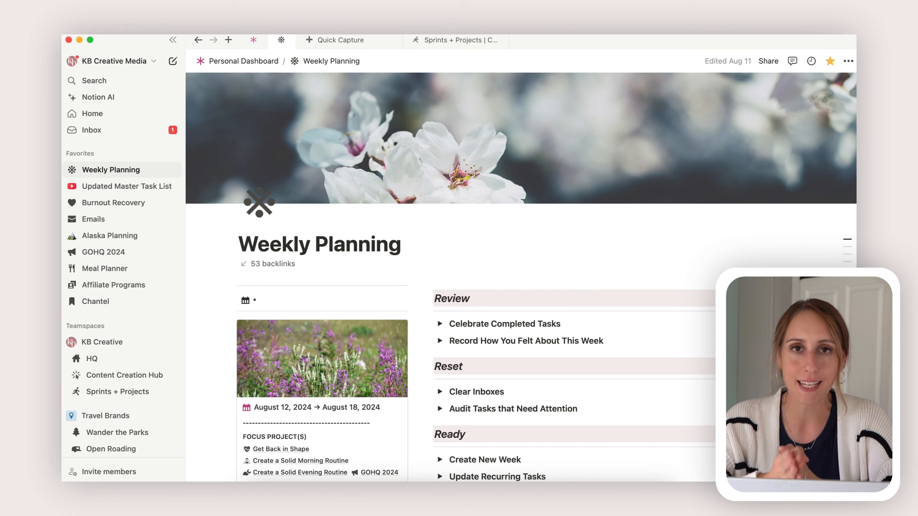
Insert a linked database view beneath the Final Steps section on the Weekly Planning page
scroll(605, 304, "down", 10)
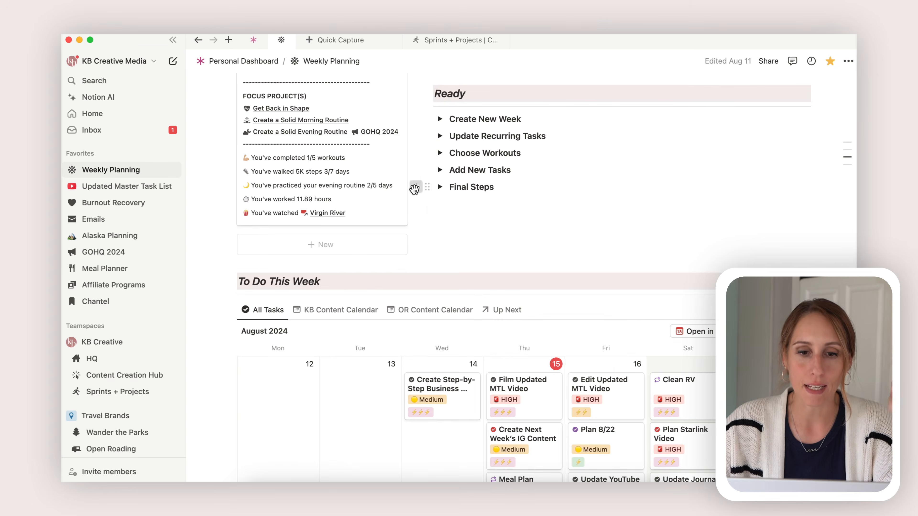
left_click(415, 187)
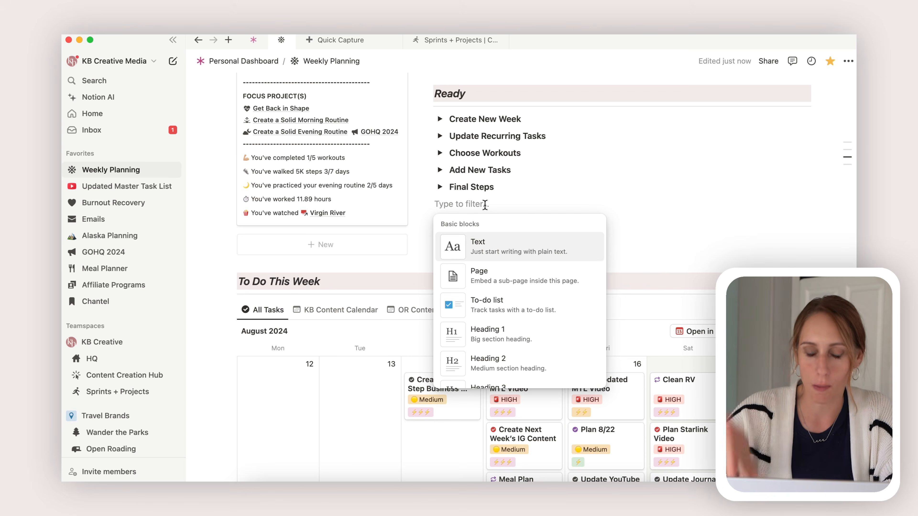
type("/")
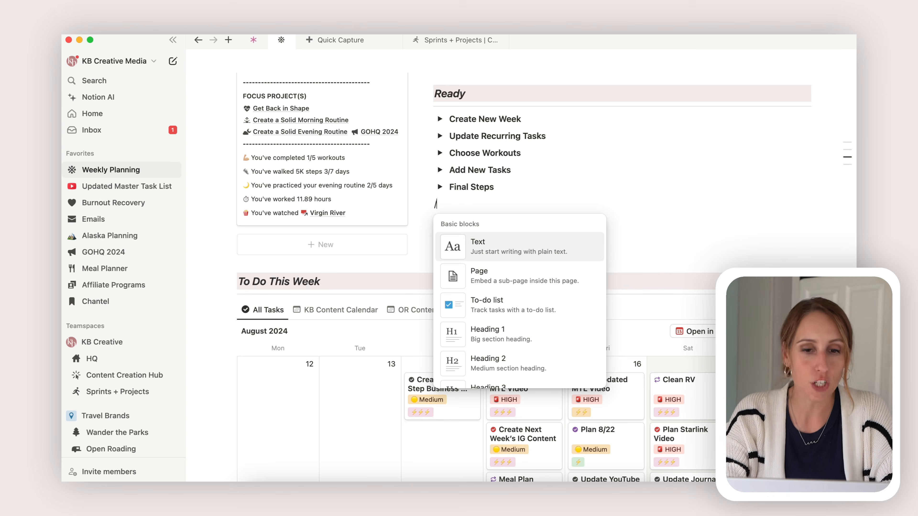
type("linked")
left_click(513, 243)
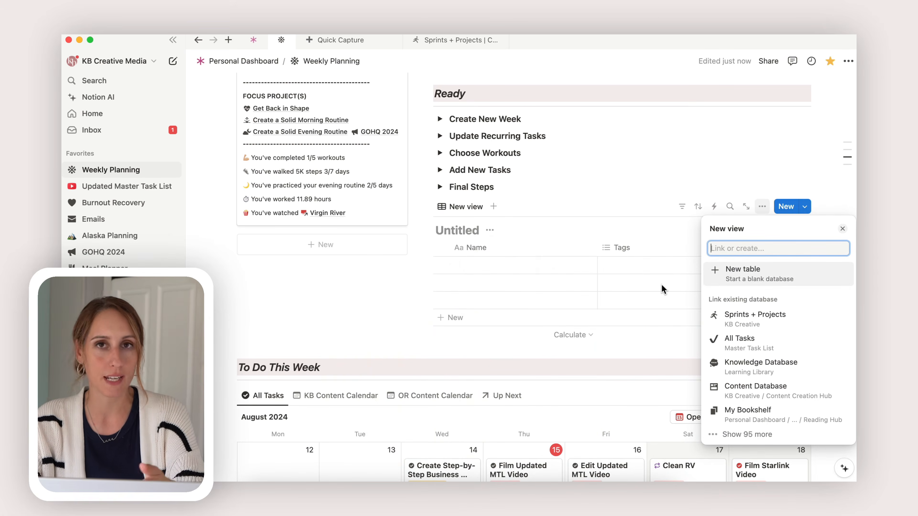
left_click(762, 209)
left_click(762, 209)
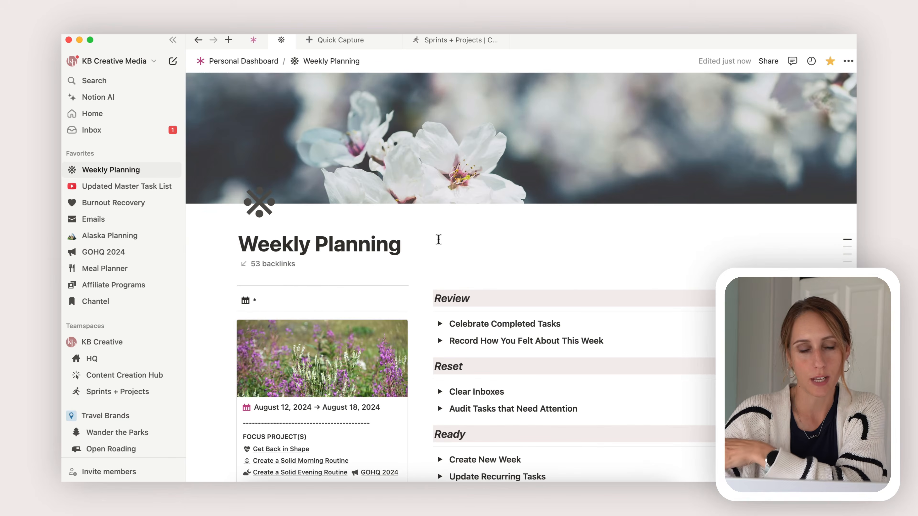
Switch to the Sprints + Projects page, look through its board, and open the GOHQ 2024 project as a full page
left_click(458, 40)
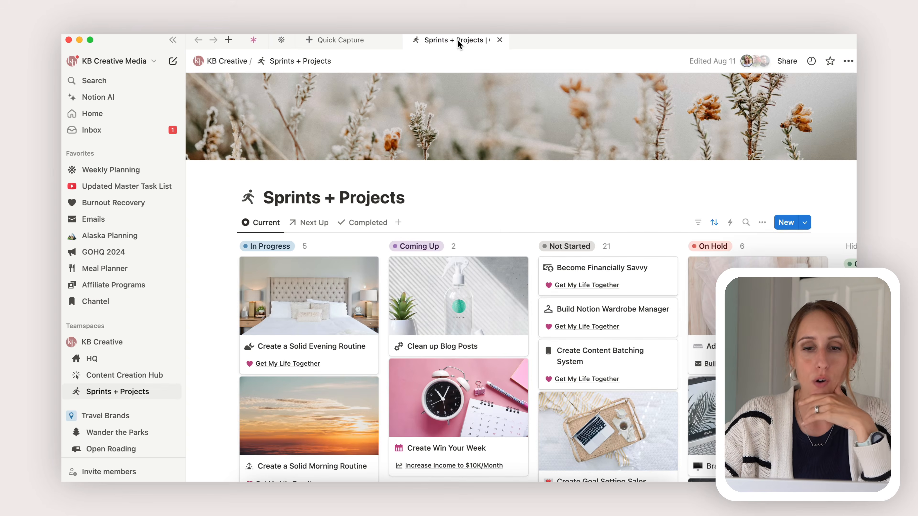
scroll(336, 231, "down", 3)
scroll(336, 231, "down", 10)
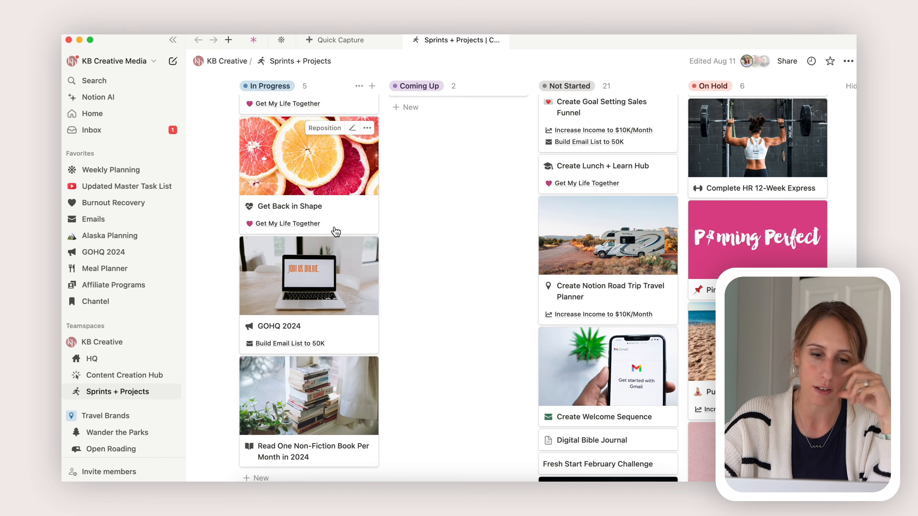
left_click(334, 335)
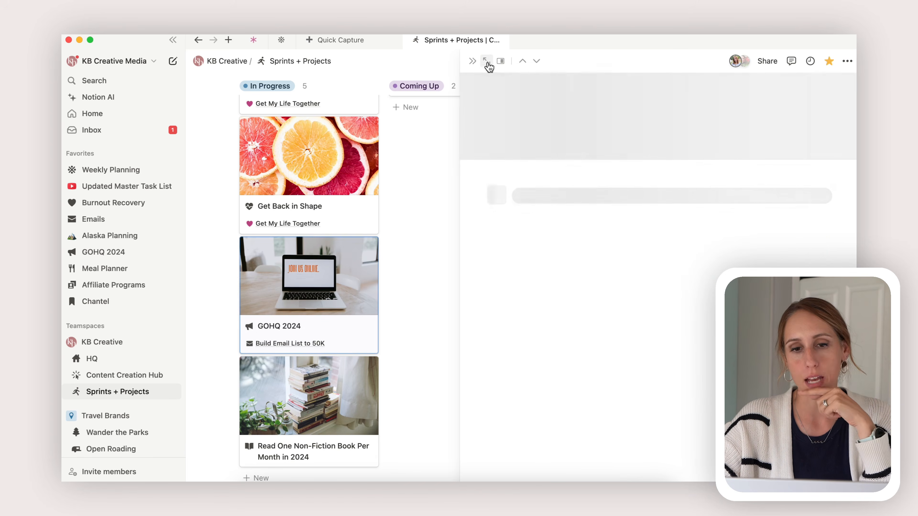
left_click(486, 61)
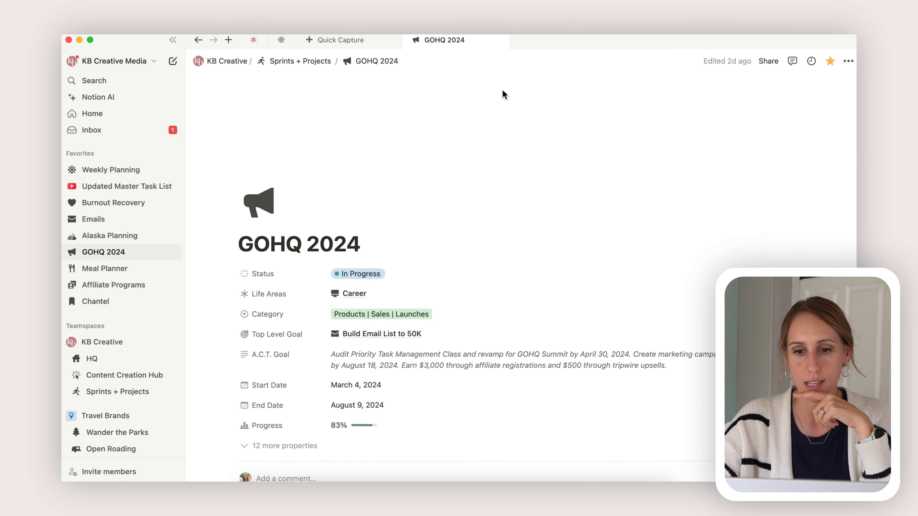
Examine the filter rule on the project's All Tasks table, hide the filter bar, and return to the project's properties
scroll(574, 207, "down", 20)
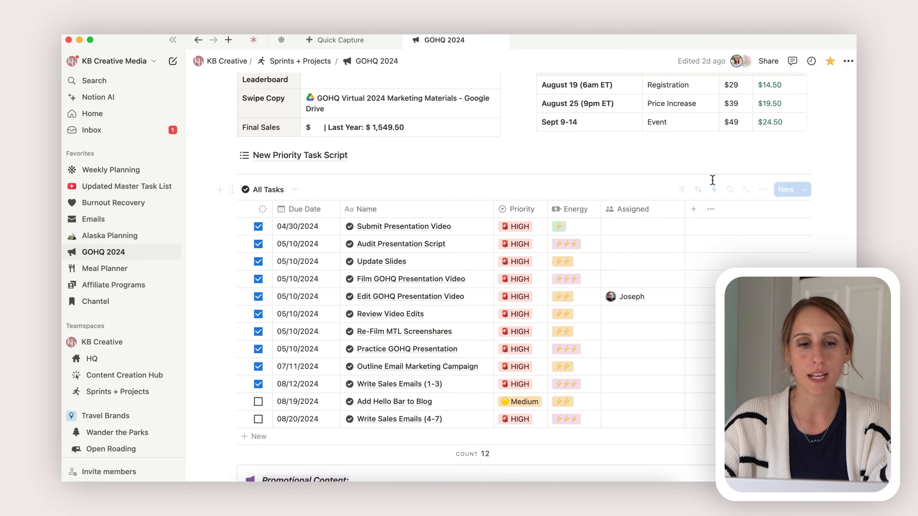
left_click(683, 190)
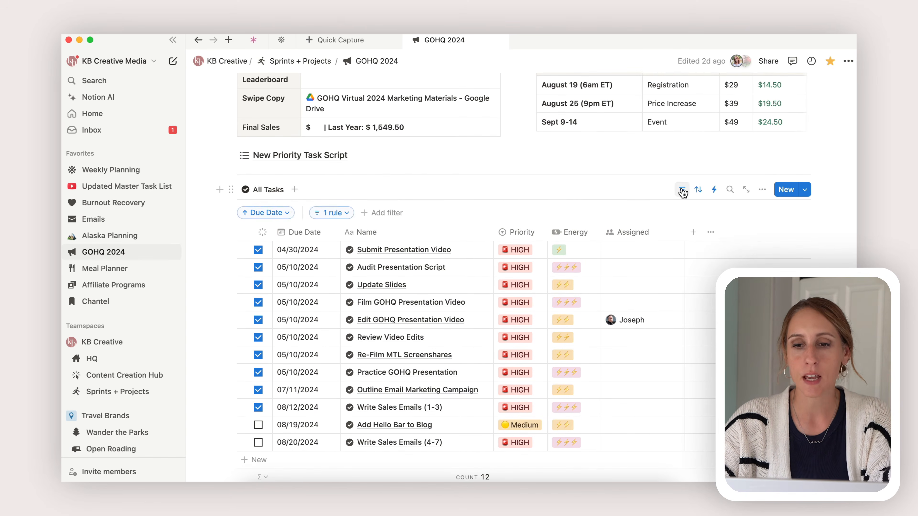
left_click(340, 213)
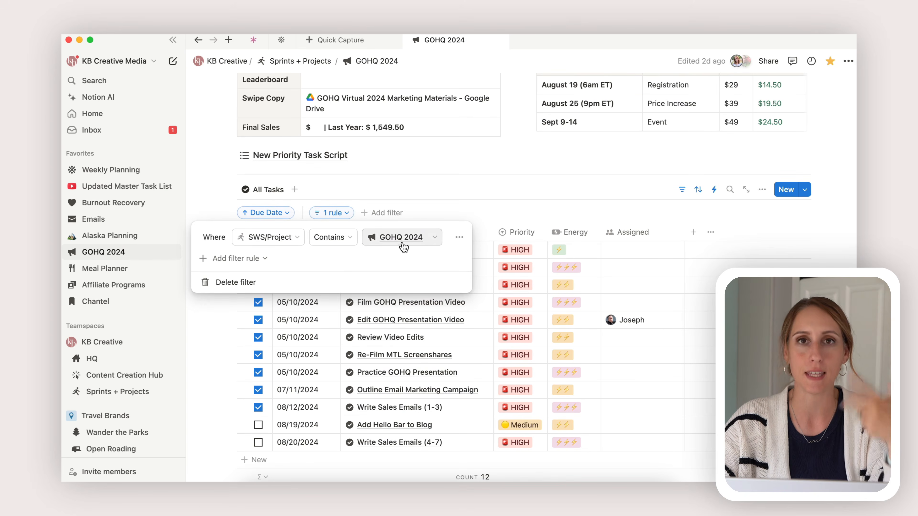
left_click(680, 191)
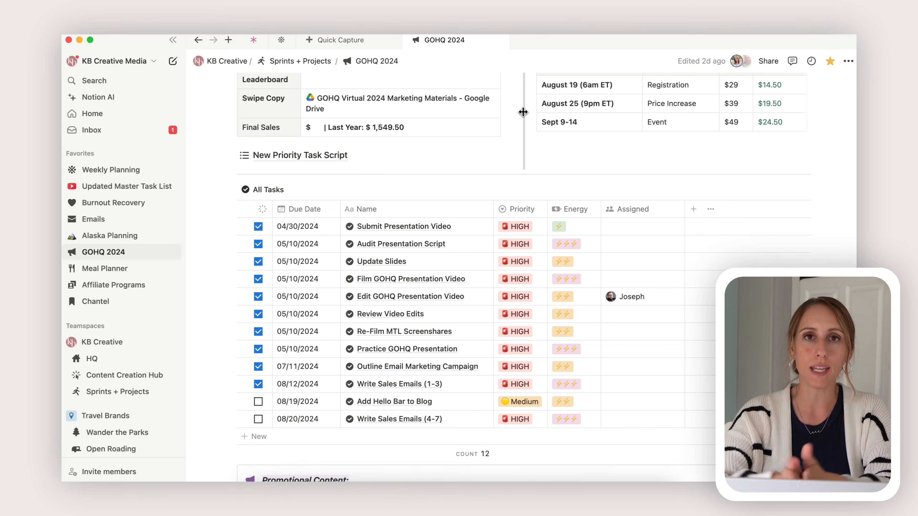
scroll(455, 163, "up", 10)
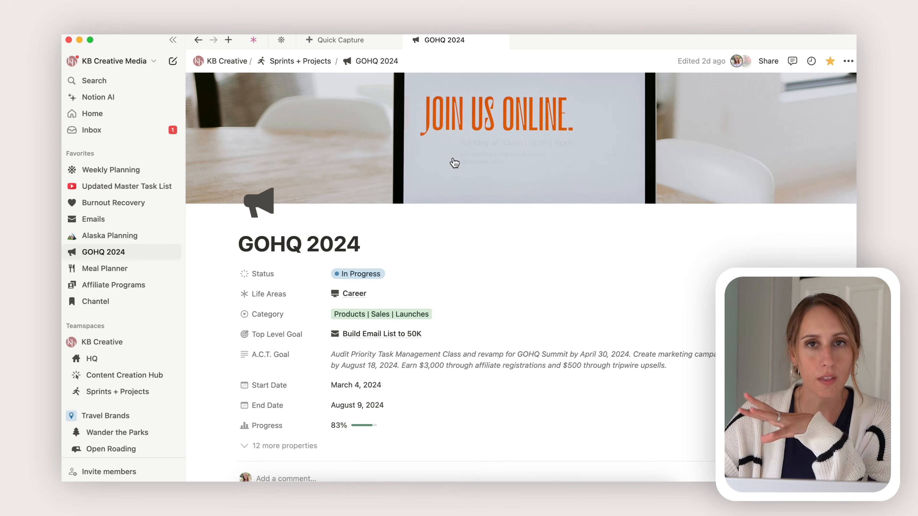
Open the shared Master Task List page
mouse_move(455, 162)
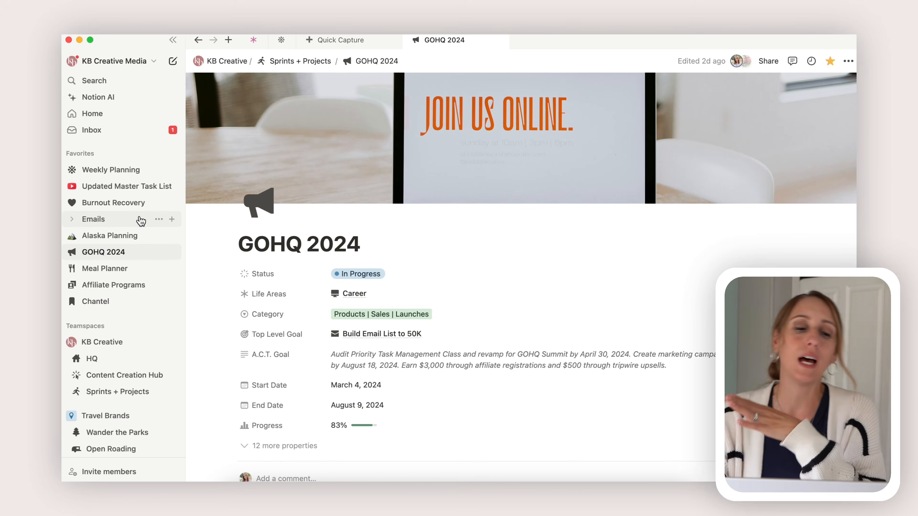
scroll(141, 224, "down", 5)
scroll(94, 297, "down", 3)
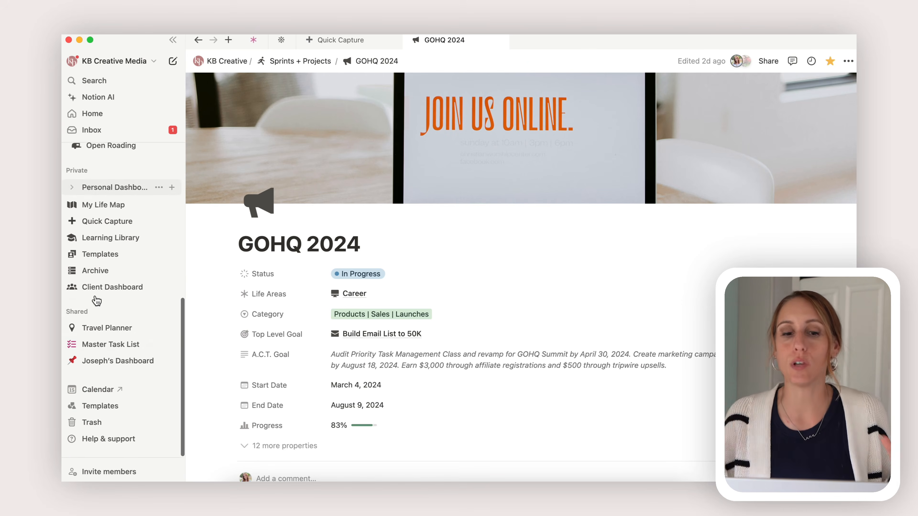
left_click(108, 346)
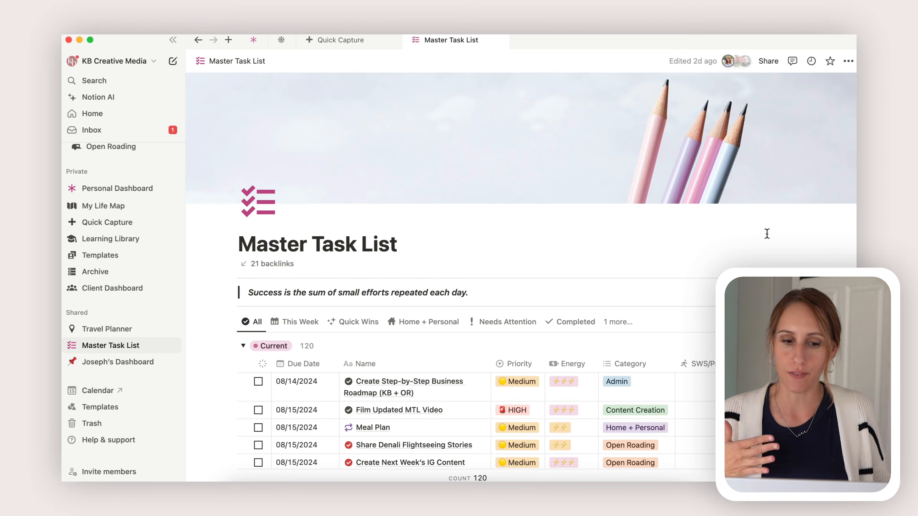
Create a task from the Personal Task template in the Master Task List and look at its preset Category and Priority
scroll(766, 233, "down", 5)
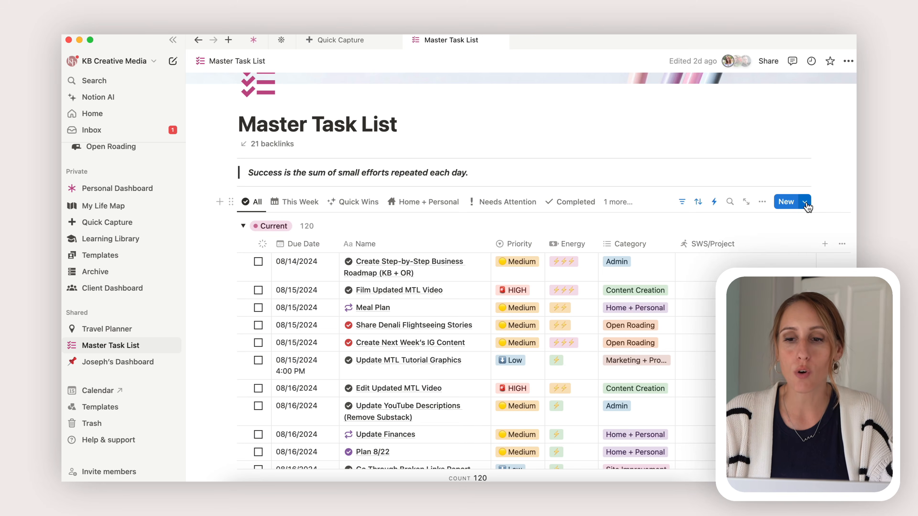
left_click(806, 204)
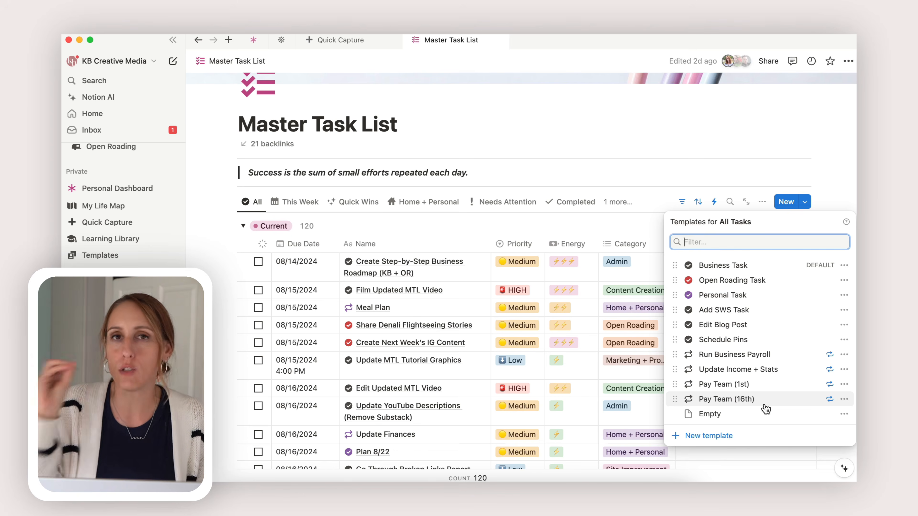
left_click(722, 296)
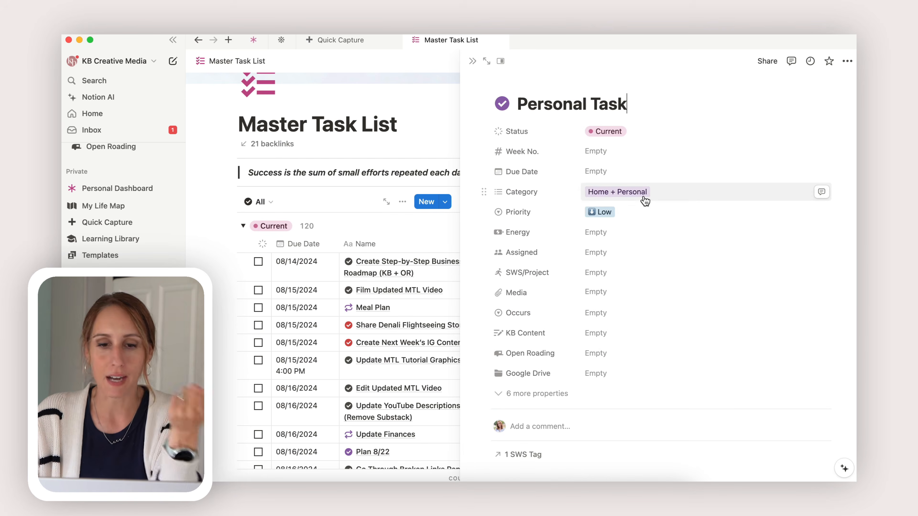
left_click(634, 213)
left_click(779, 123)
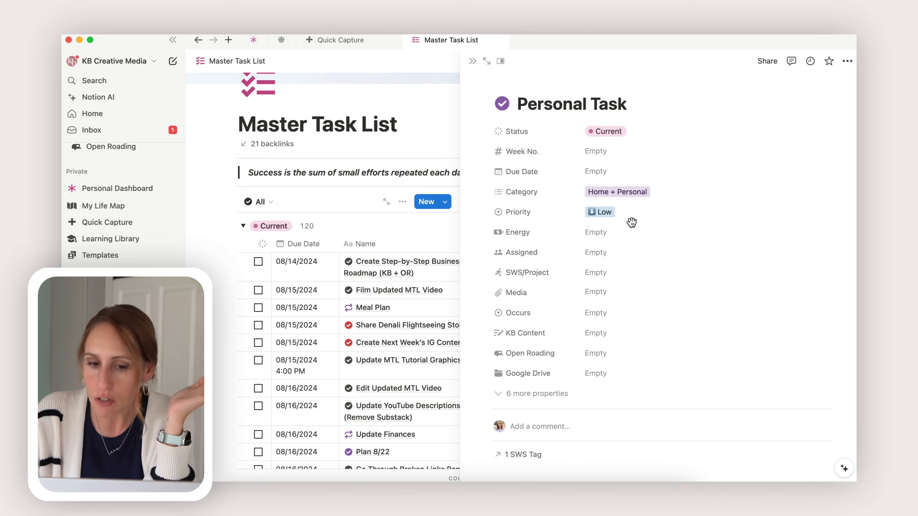
Leave the Personal Task page and set the Empty template as the default for new pages only in the All view
left_click(847, 62)
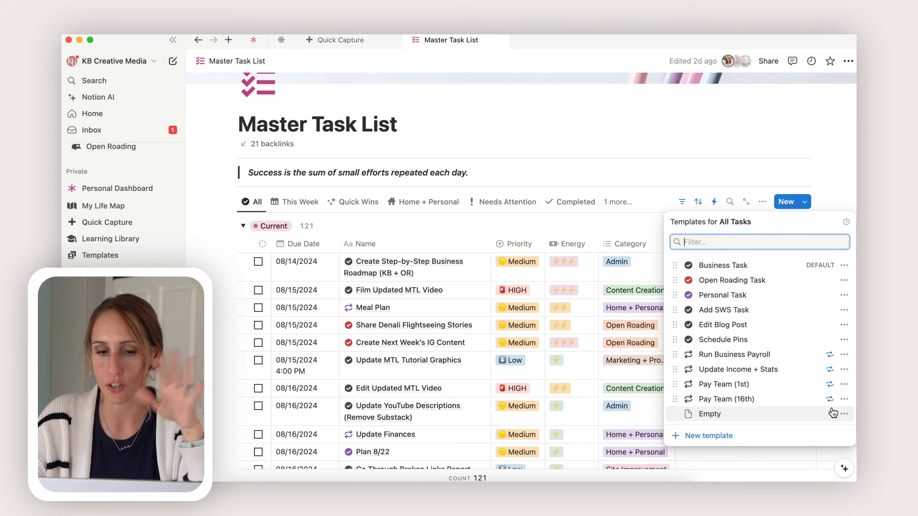
left_click(840, 415)
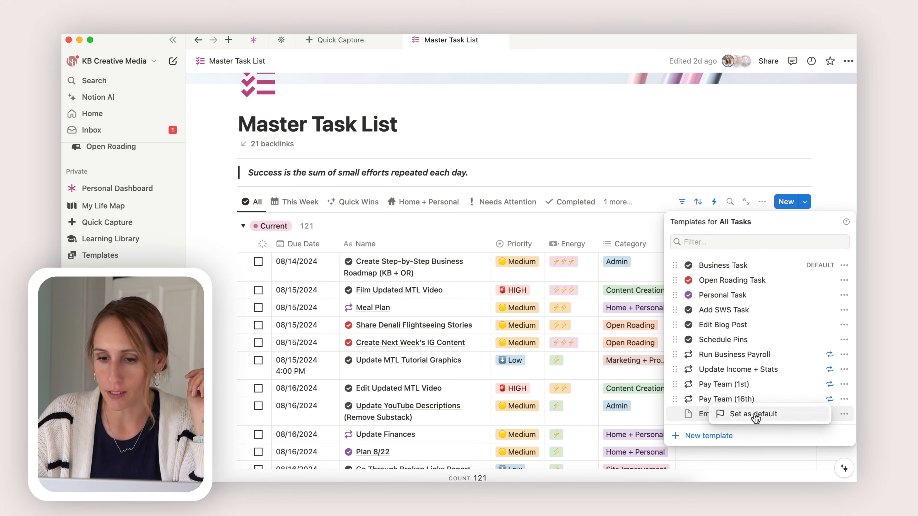
left_click(754, 414)
left_click(459, 283)
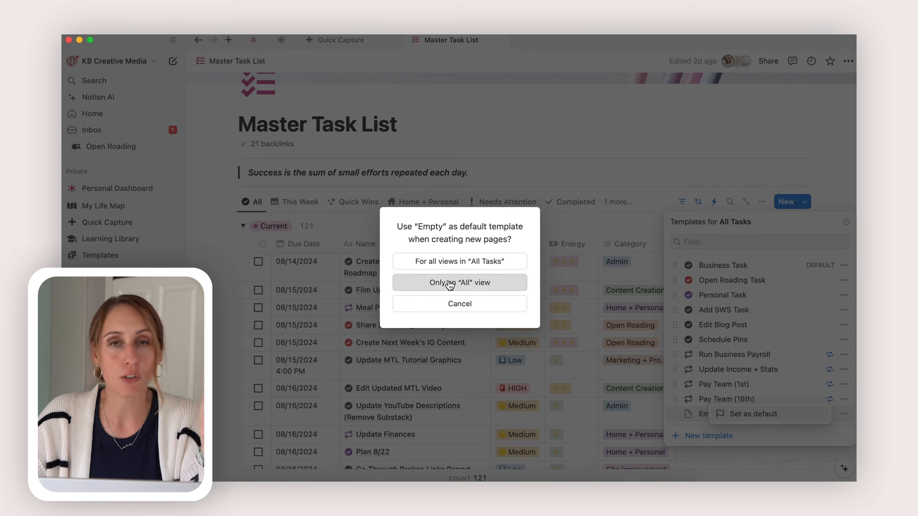
left_click(838, 167)
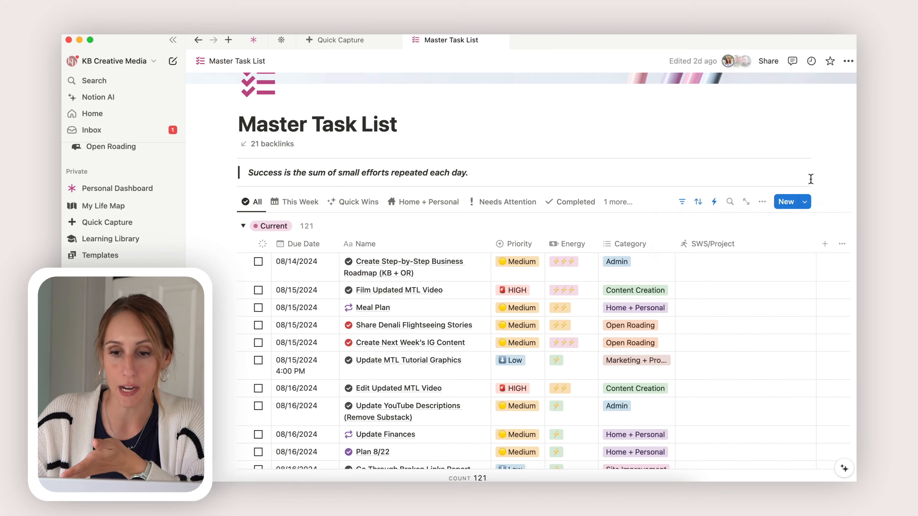
Create a blank task in the All view, add an icon to it, and move the task to the trash
left_click(784, 203)
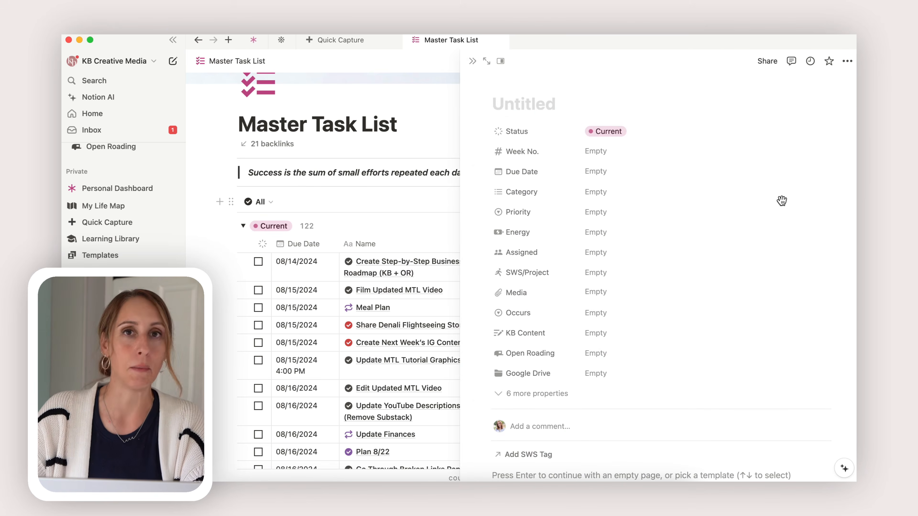
mouse_move(506, 90)
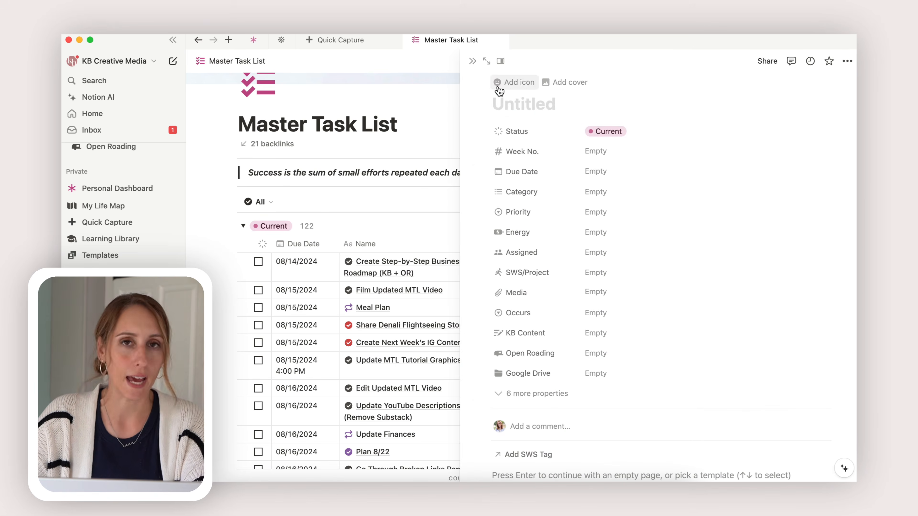
left_click(501, 89)
left_click(613, 79)
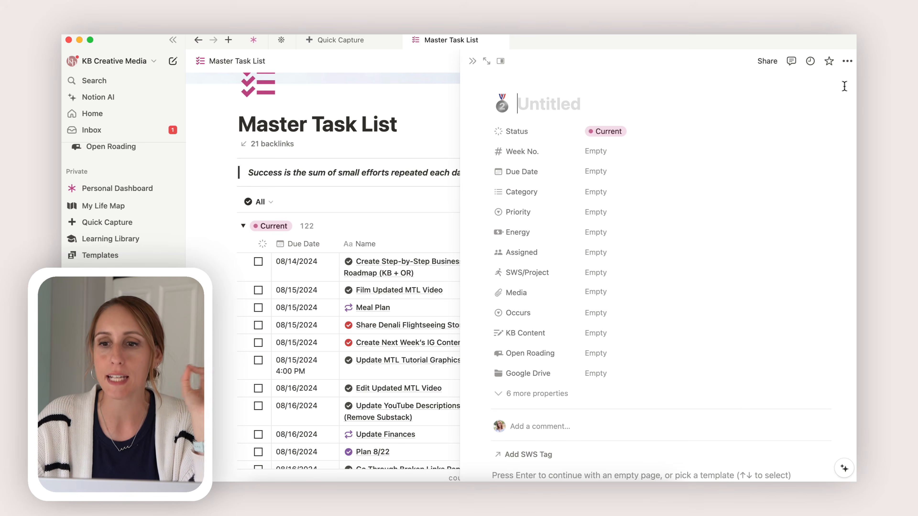
left_click(847, 61)
left_click(777, 292)
Start a new task in the All view from the Business Task template
left_click(805, 201)
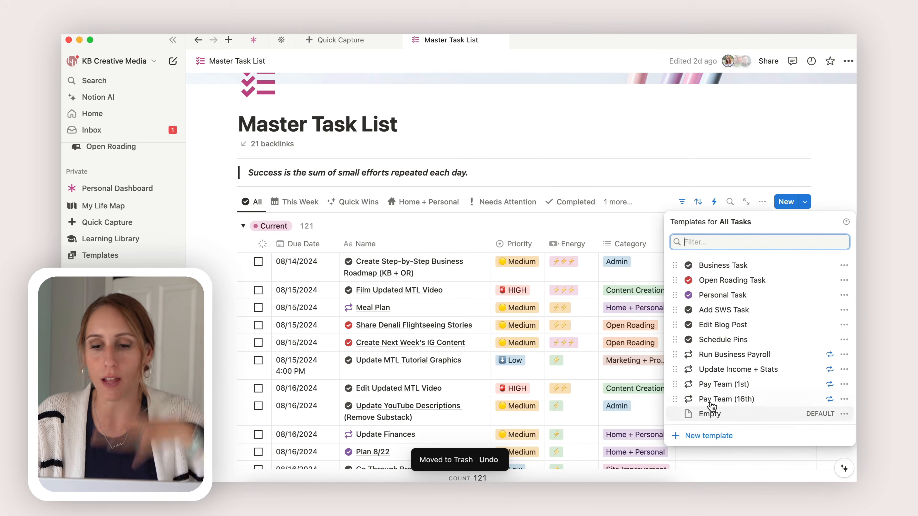
left_click(724, 265)
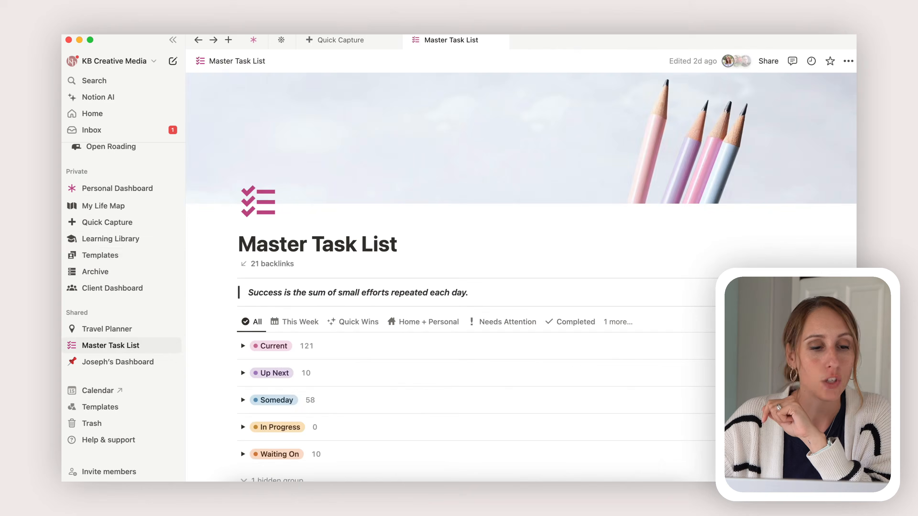
Go to the private Templates page and open the Master Task List Template under Free Templates
left_click(90, 257)
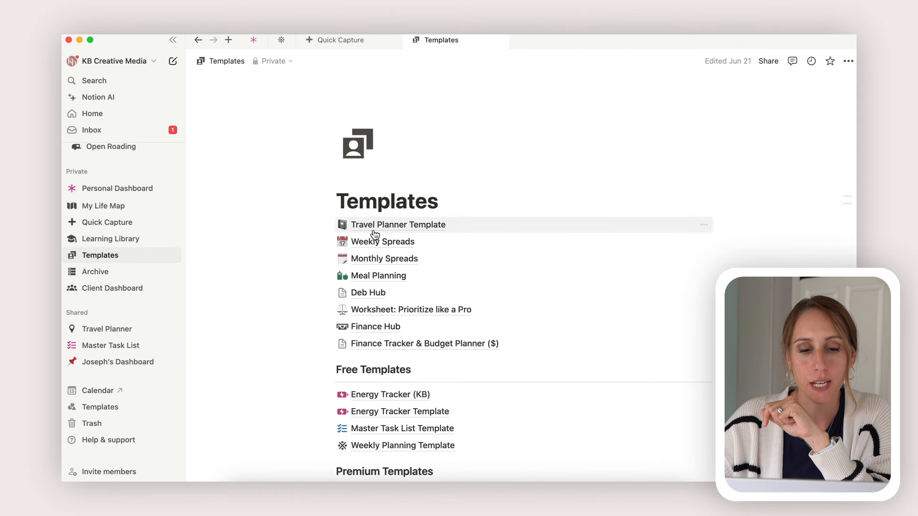
scroll(373, 236, "down", 5)
left_click(397, 285)
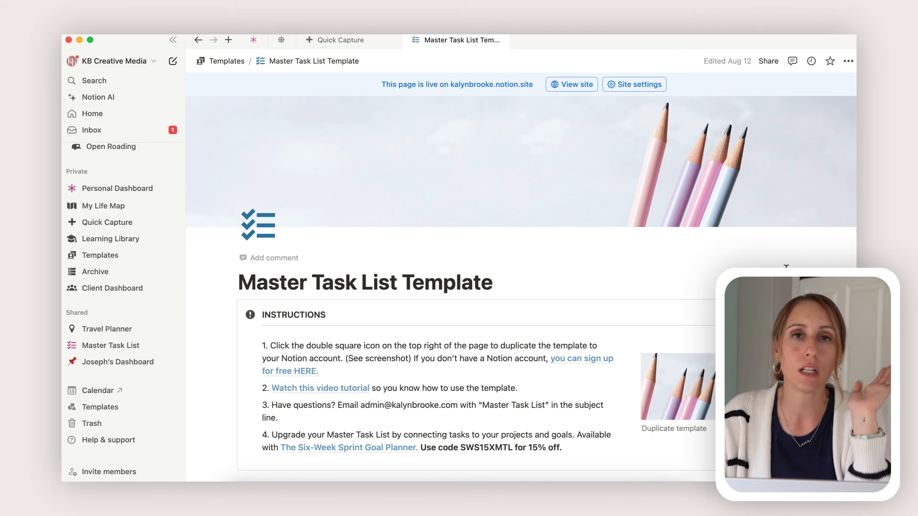
Look through the template page's instructions, tutorial link, Recurring Tasks section, All Tasks section and its buttons for adding tasks
scroll(786, 266, "down", 10)
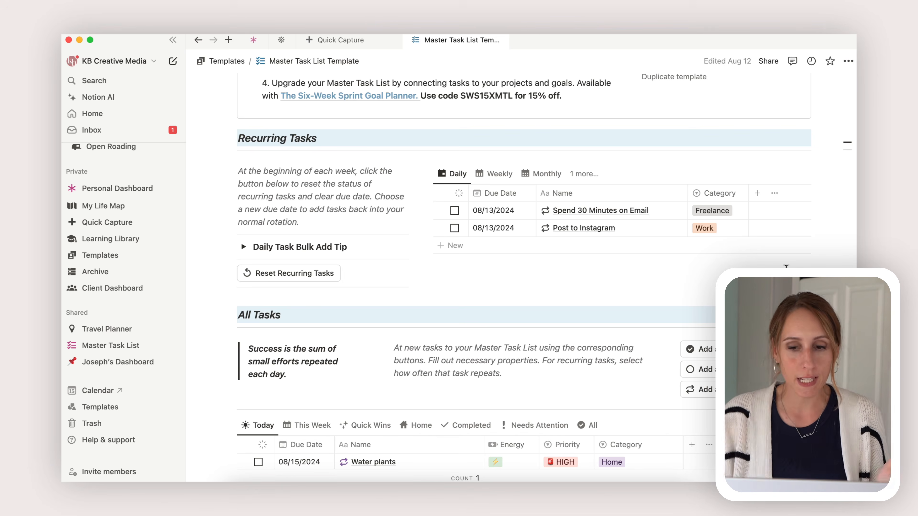
scroll(786, 267, "down", 5)
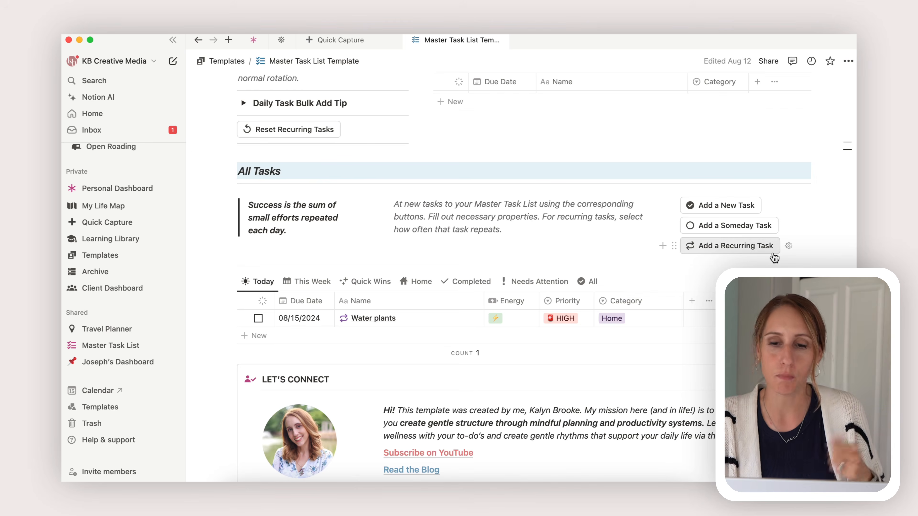
scroll(778, 250, "up", 5)
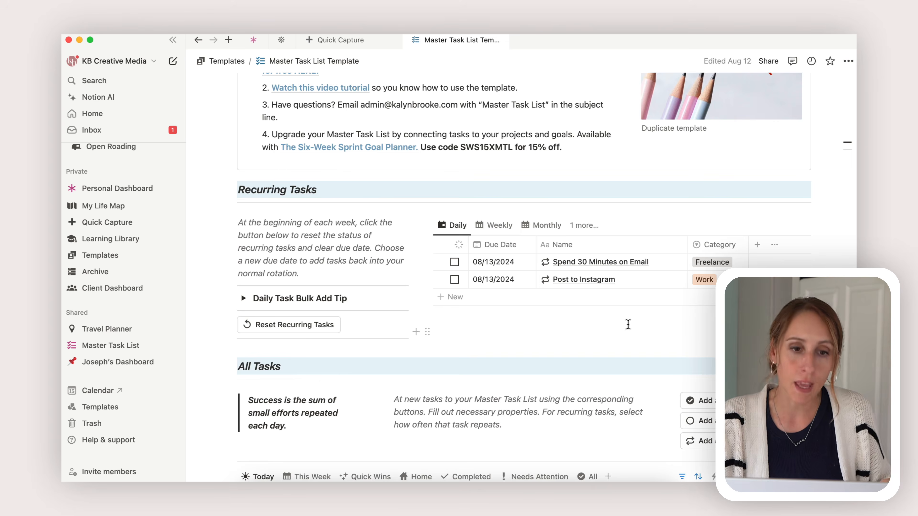
scroll(766, 132, "up", 4)
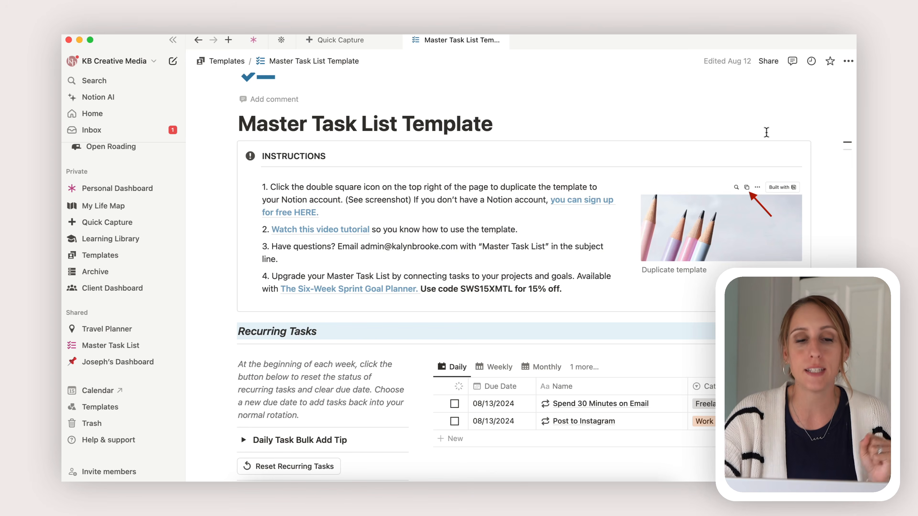
mouse_move(310, 237)
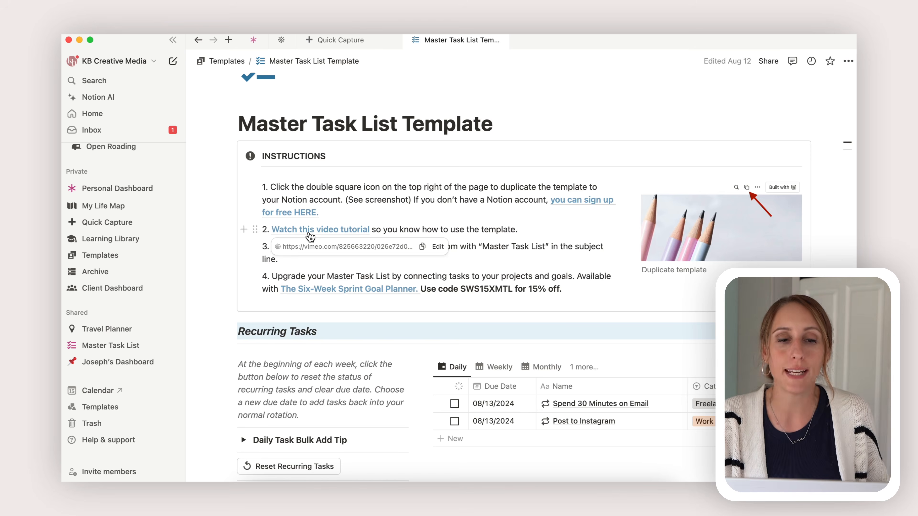
scroll(462, 221, "up", 5)
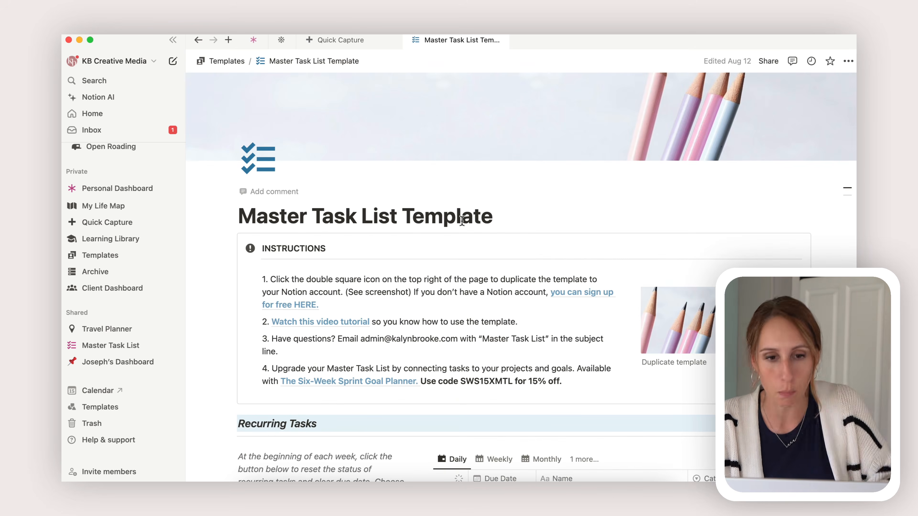
scroll(462, 220, "down", 6)
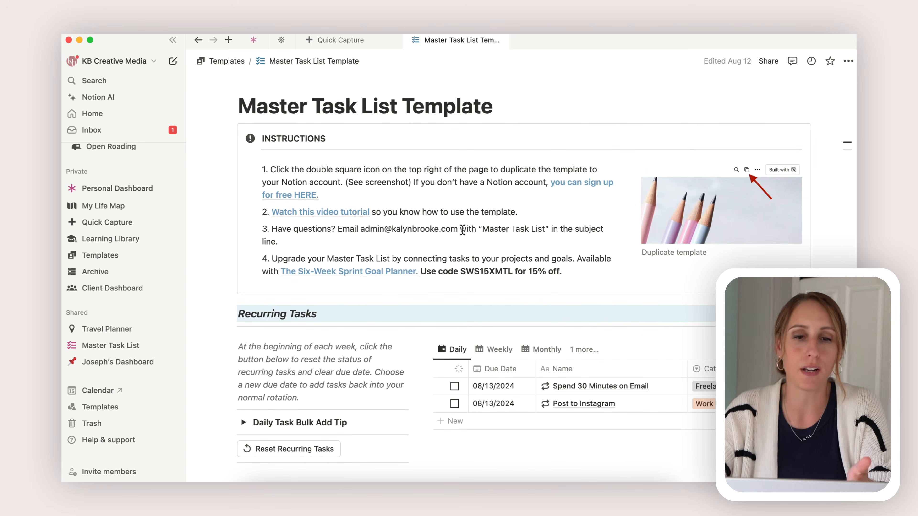
scroll(463, 230, "up", 8)
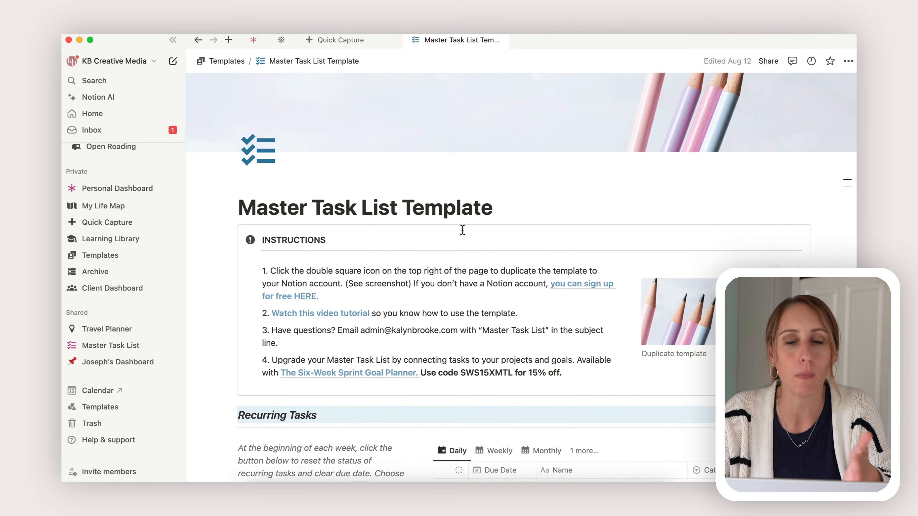